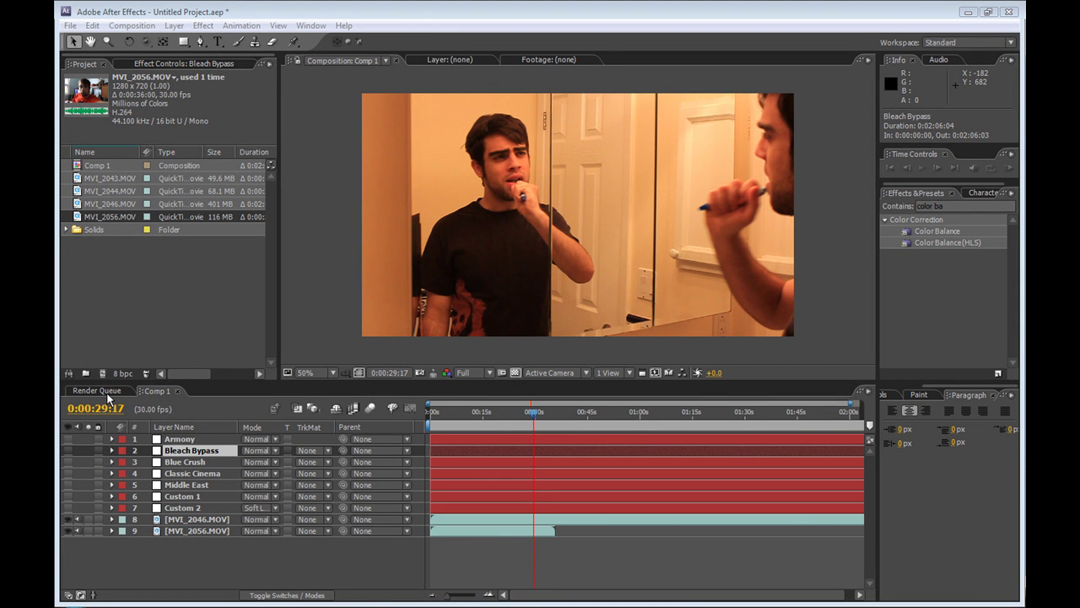
Select the Armony layer and move back to frame 0:00:19:09, where the man looks toward the sink.
{"action": "left_click", "coordinate": [190, 439]}
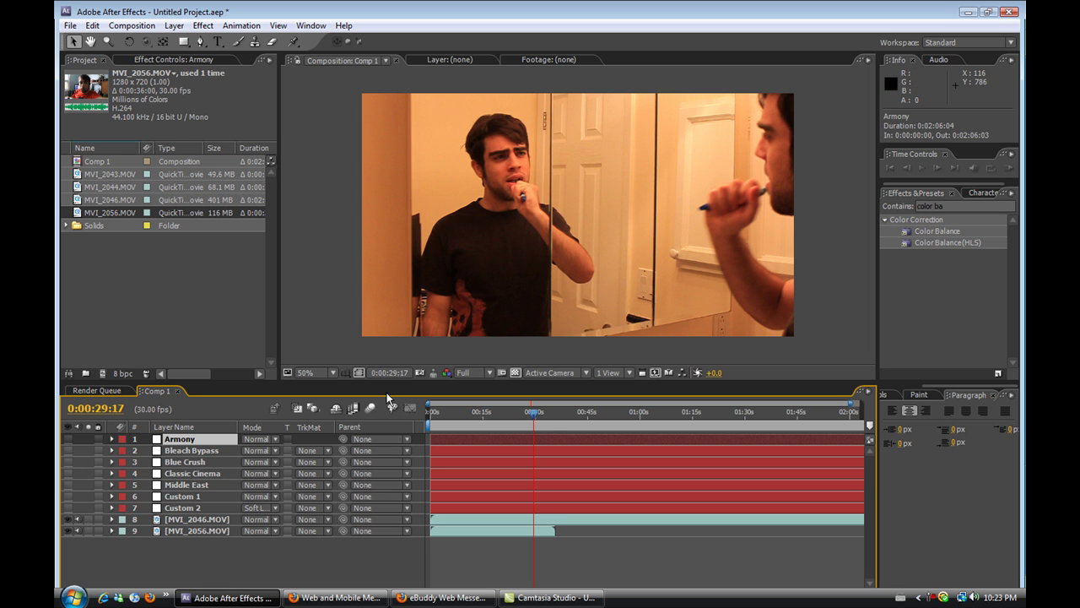
{"action": "left_click_drag", "start_coordinate": [534, 420], "coordinate": [498, 422]}
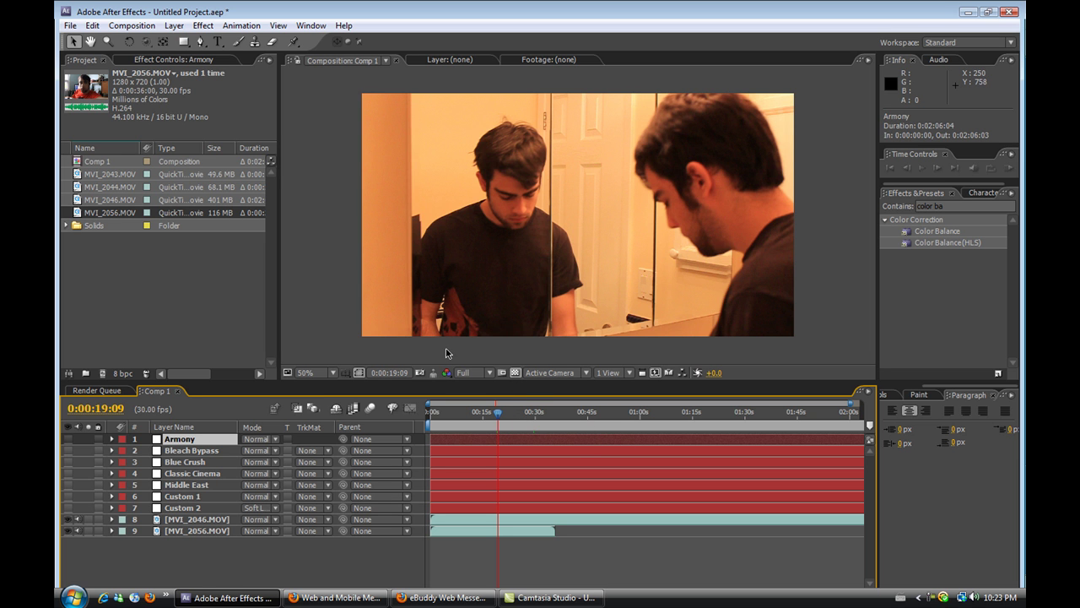
{"action": "left_click", "coordinate": [184, 532]}
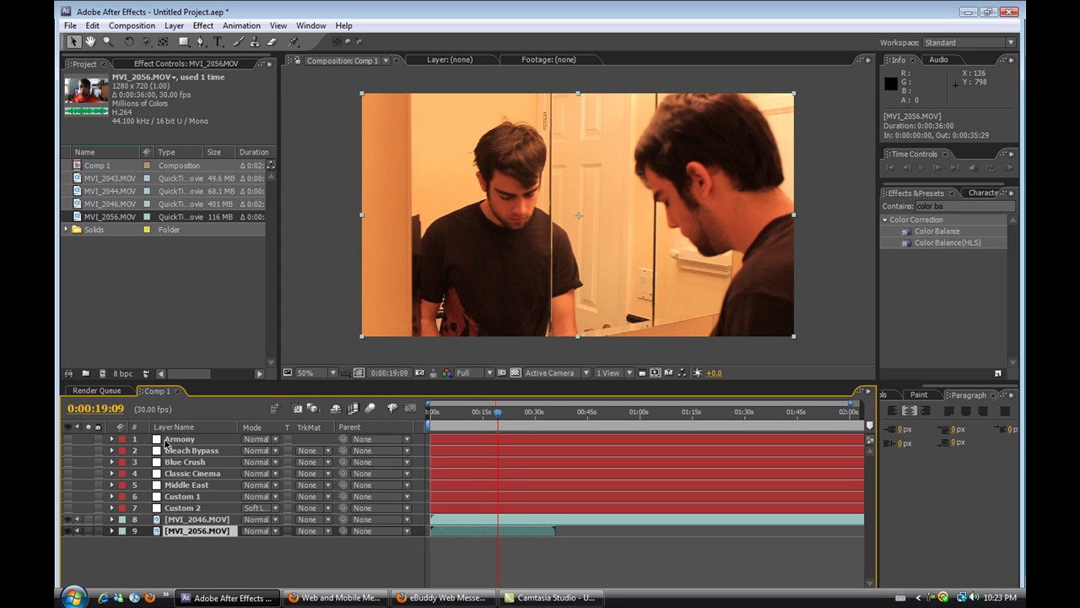
{"action": "left_click", "coordinate": [181, 487]}
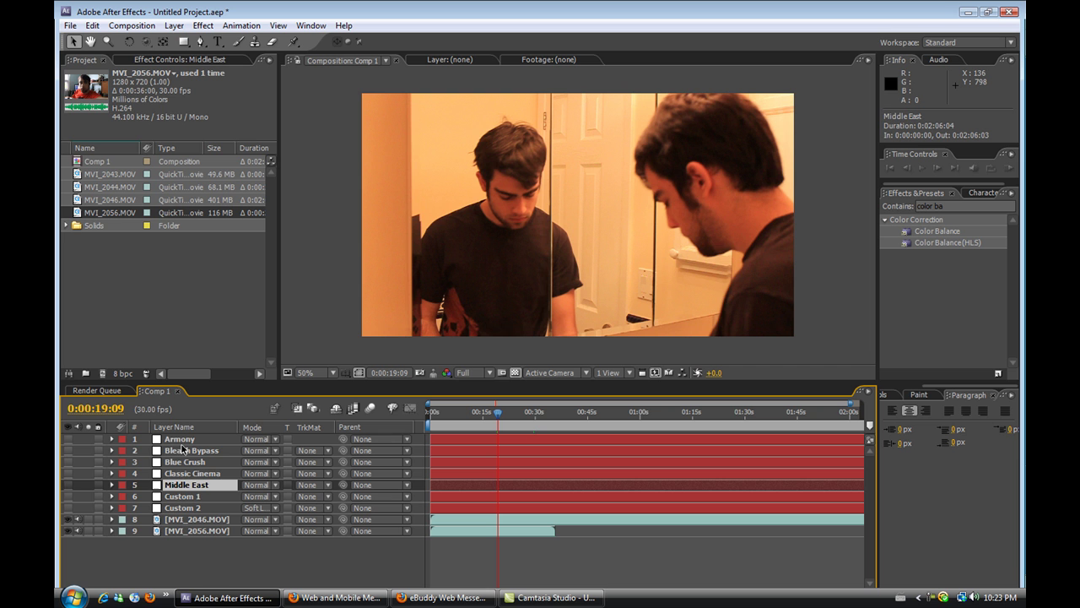
{"action": "left_click", "coordinate": [185, 440]}
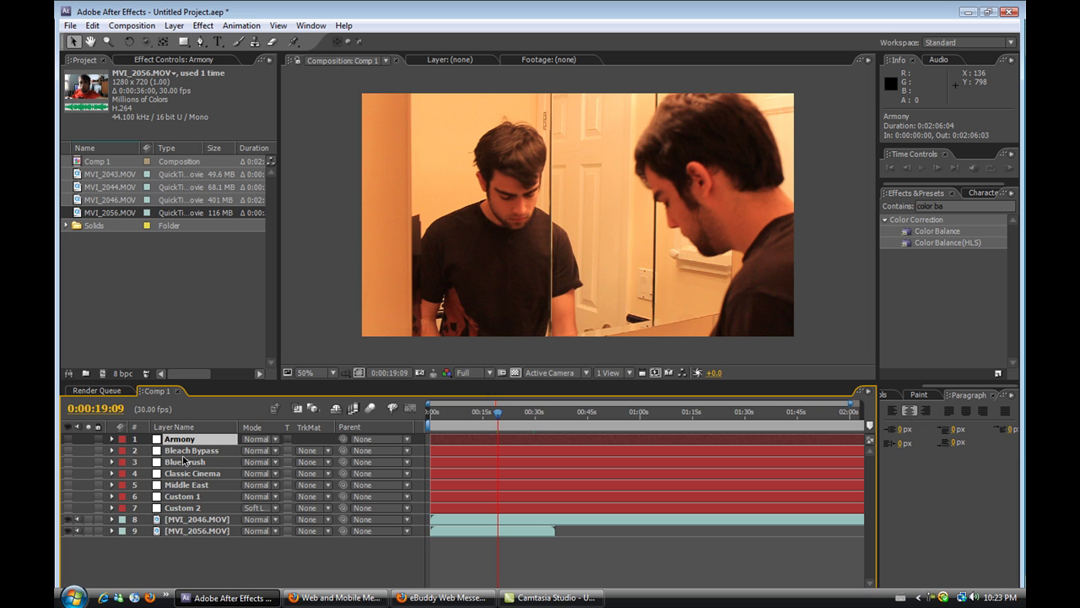
{"action": "left_click", "coordinate": [211, 523]}
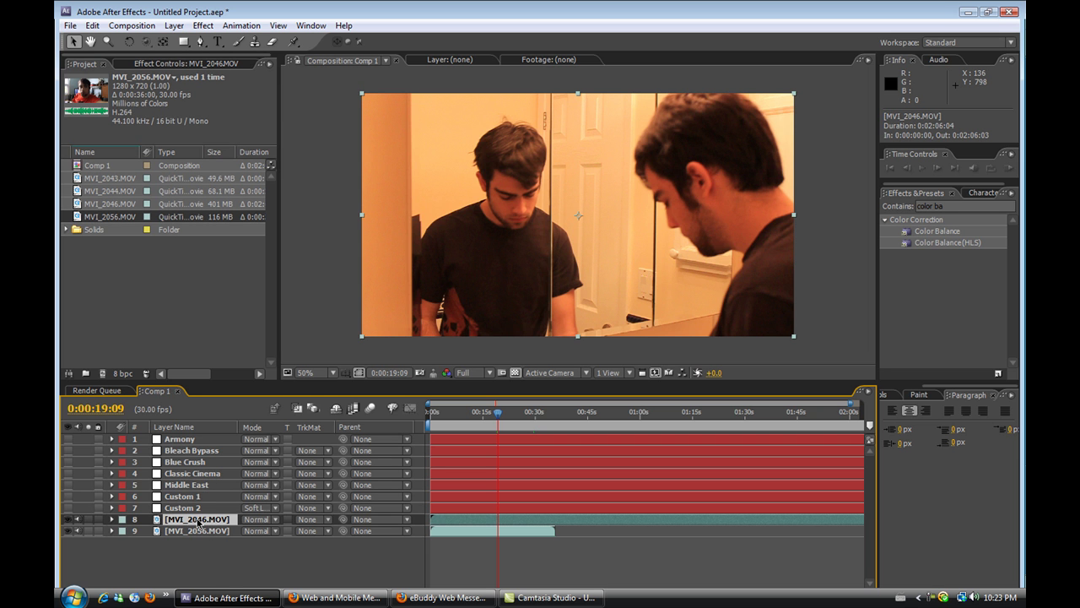
Toggle the Armony grade on and off to compare it against the ungraded footage.
{"action": "left_click", "coordinate": [70, 444]}
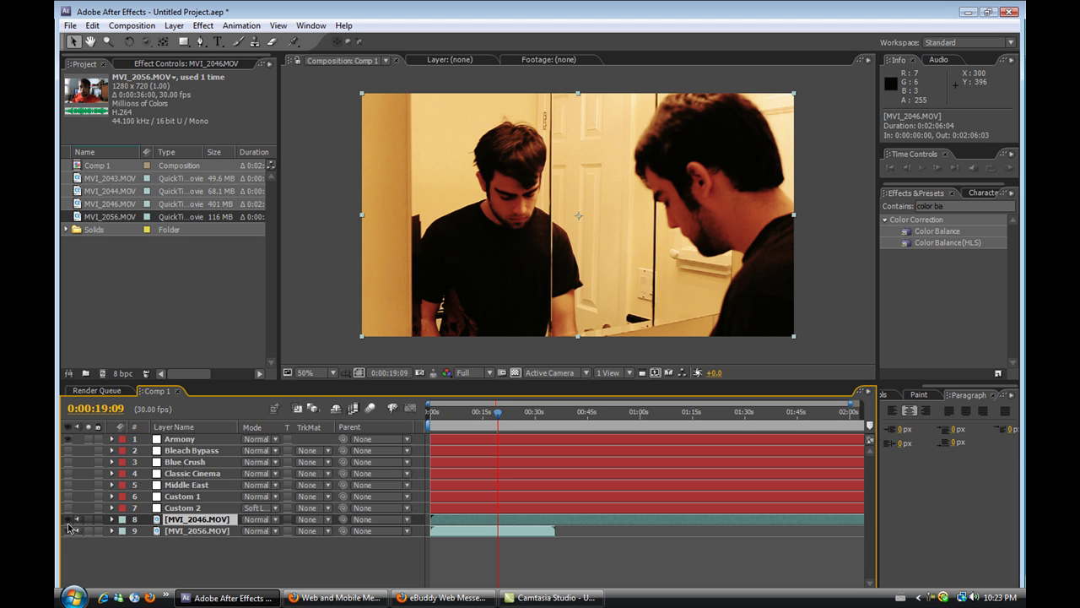
{"action": "left_click_drag", "start_coordinate": [66, 524], "coordinate": [69, 443]}
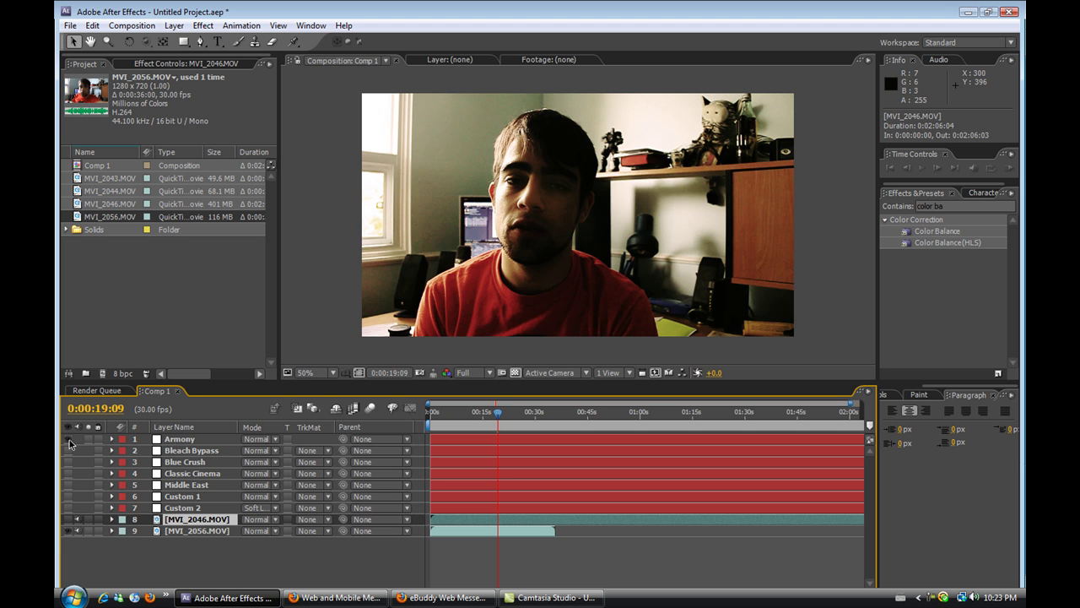
{"action": "left_click", "coordinate": [70, 443]}
{"action": "left_click", "coordinate": [70, 443]}
{"action": "left_click", "coordinate": [70, 443]}
{"action": "left_click", "coordinate": [70, 443]}
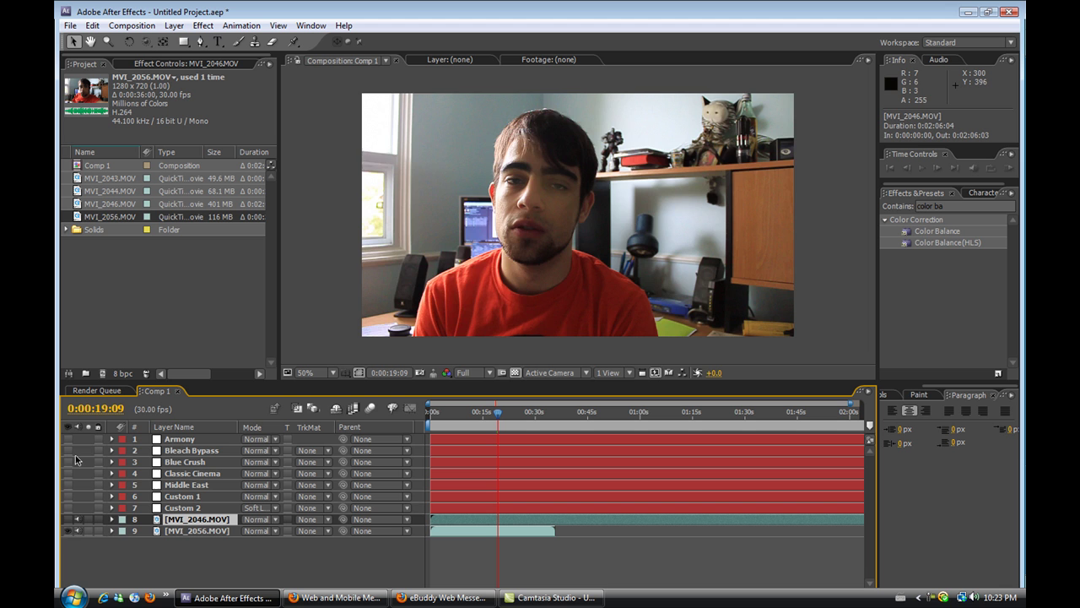
{"action": "left_click", "coordinate": [69, 519]}
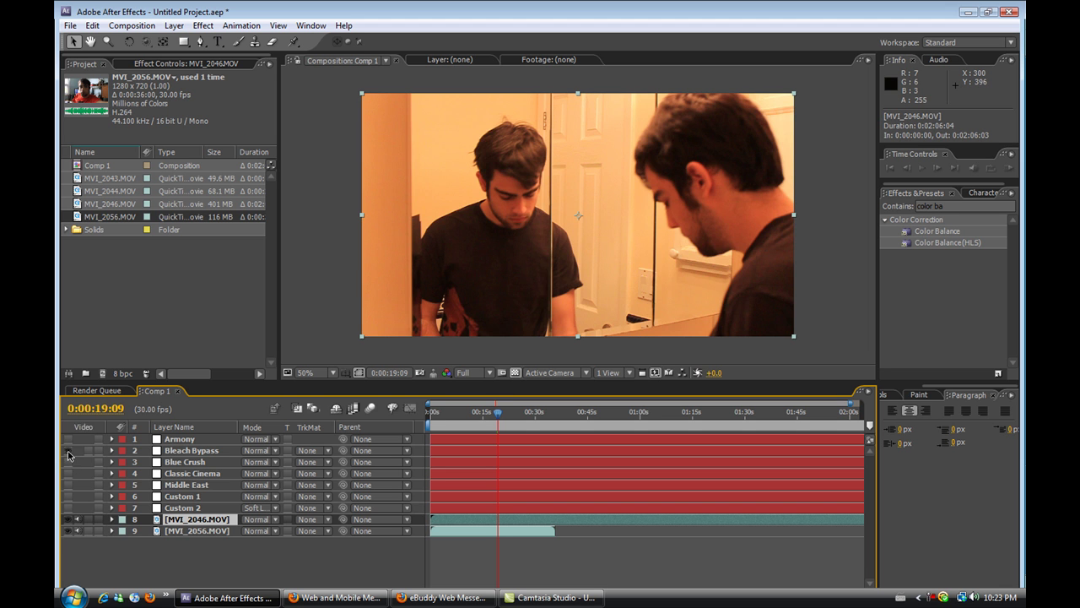
Turn on Bleach Bypass, hide MVI_2046.MOV, and toggle Bleach Bypass to compare.
{"action": "left_click", "coordinate": [68, 451]}
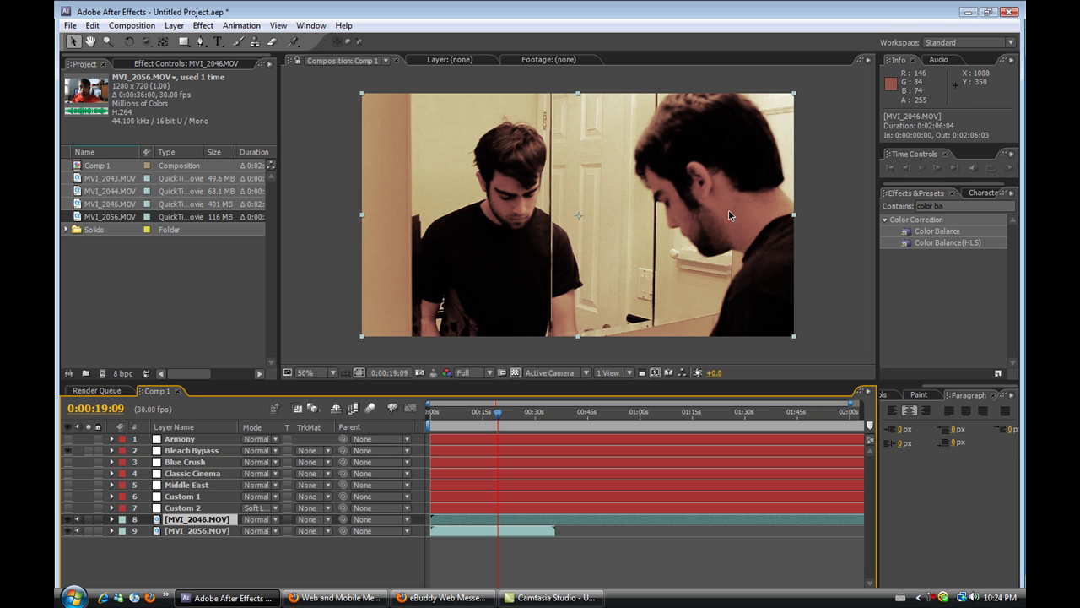
{"action": "key", "text": "F2"}
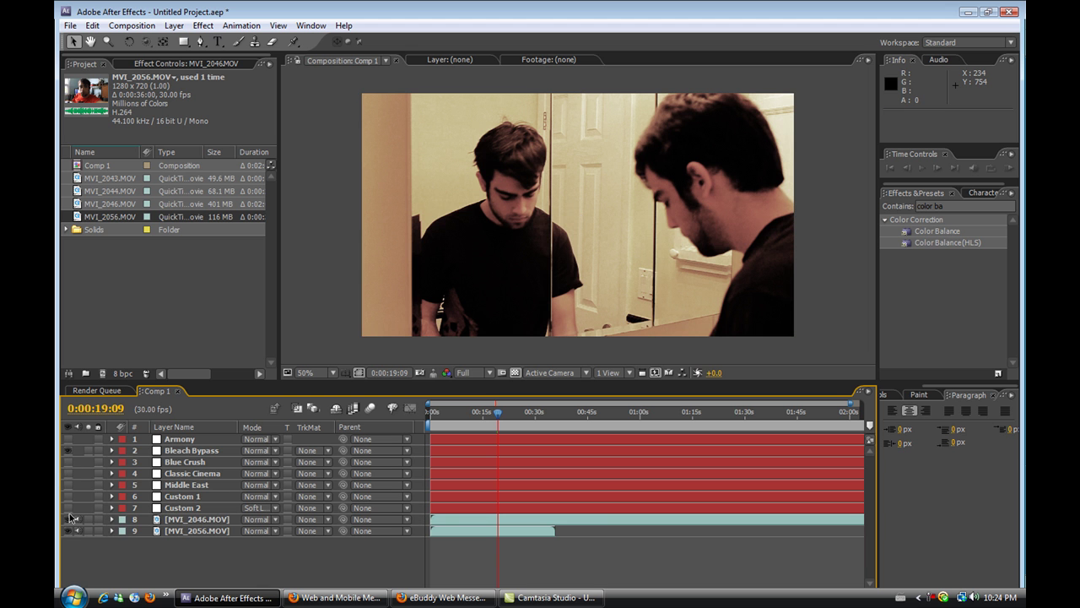
{"action": "left_click", "coordinate": [69, 519]}
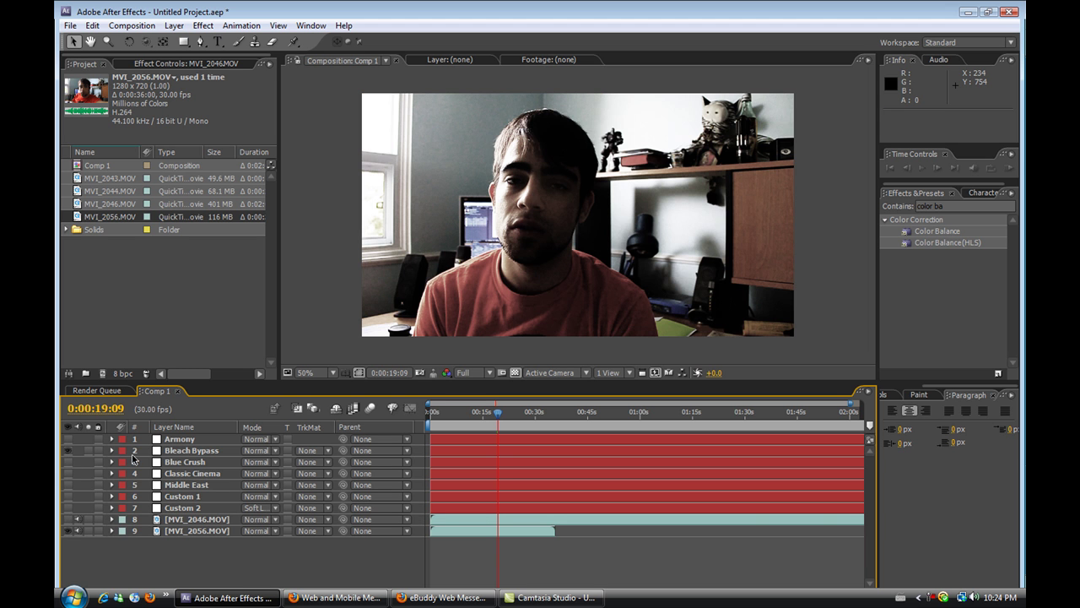
{"action": "left_click", "coordinate": [67, 452]}
{"action": "left_click", "coordinate": [68, 456]}
{"action": "left_click", "coordinate": [67, 451]}
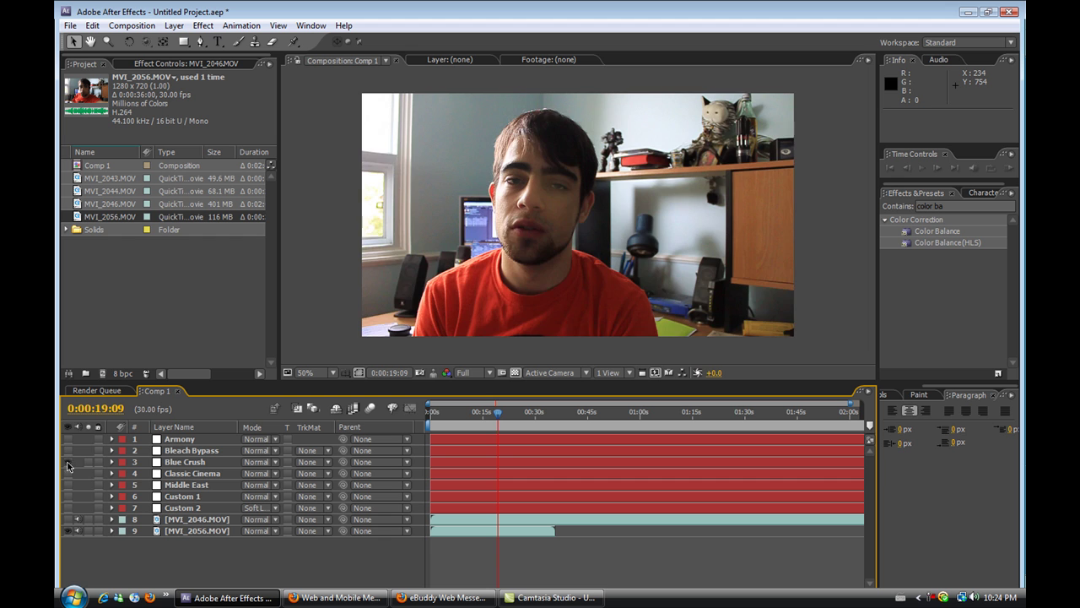
{"action": "left_click", "coordinate": [68, 462]}
{"action": "left_click", "coordinate": [69, 519]}
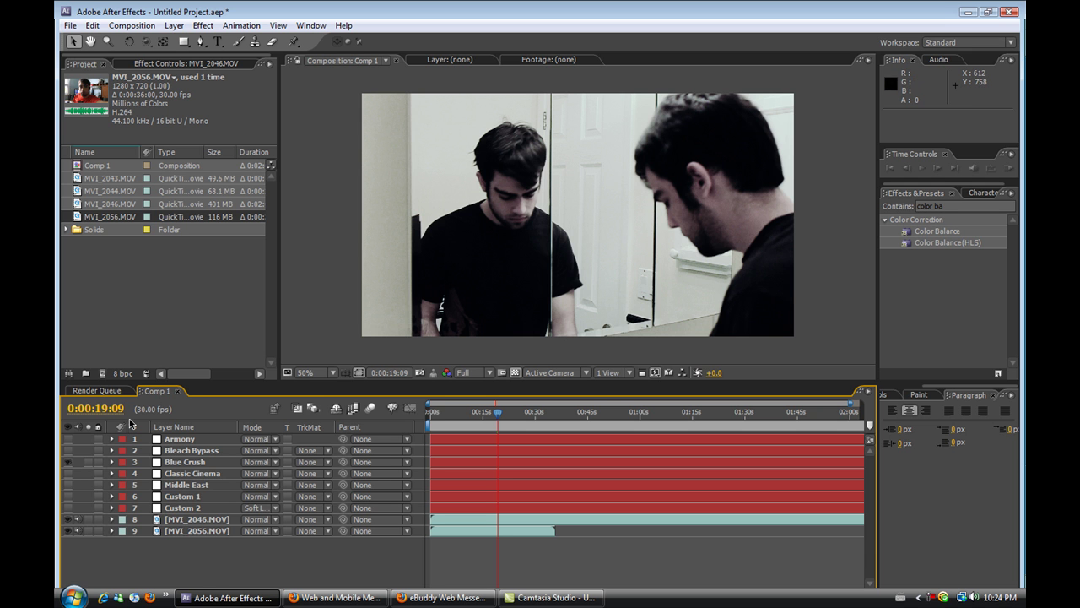
{"action": "left_click", "coordinate": [70, 462]}
{"action": "left_click", "coordinate": [70, 462]}
{"action": "left_click", "coordinate": [68, 461]}
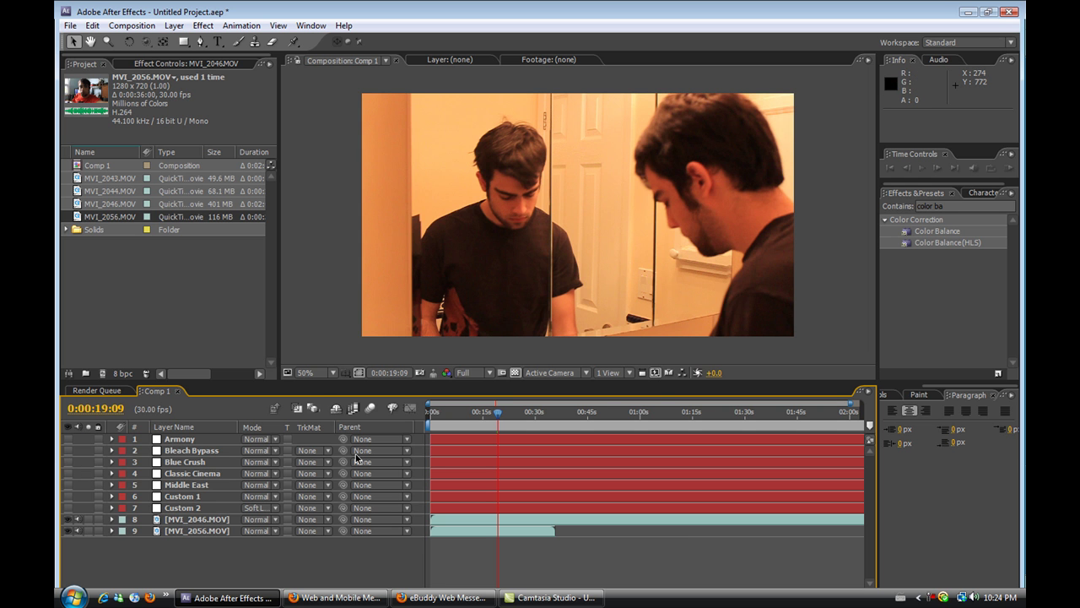
{"action": "left_click", "coordinate": [70, 473]}
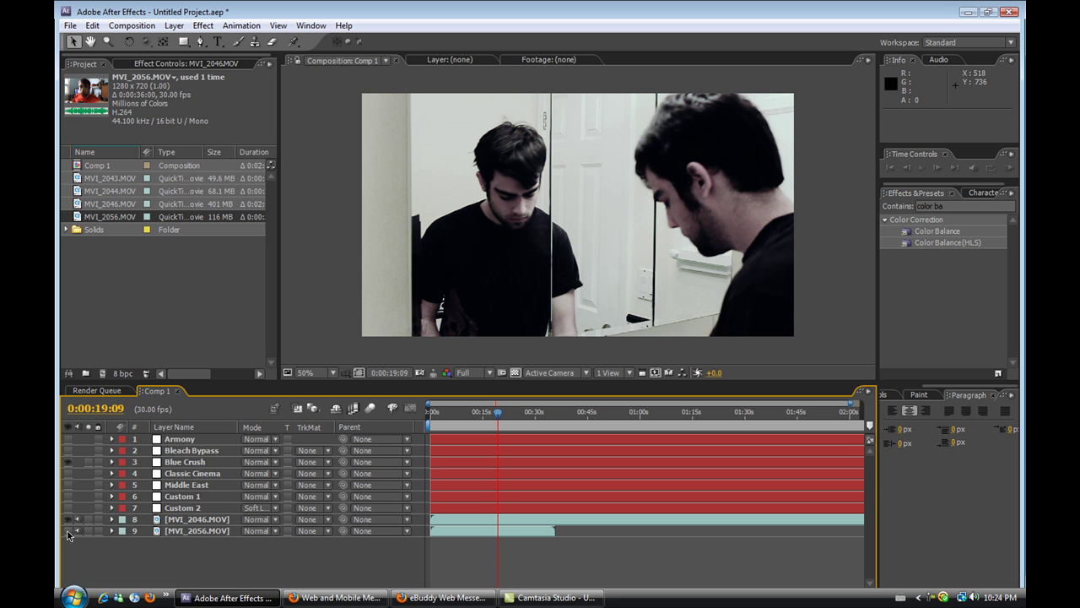
{"action": "left_click", "coordinate": [68, 519]}
{"action": "left_click", "coordinate": [68, 531]}
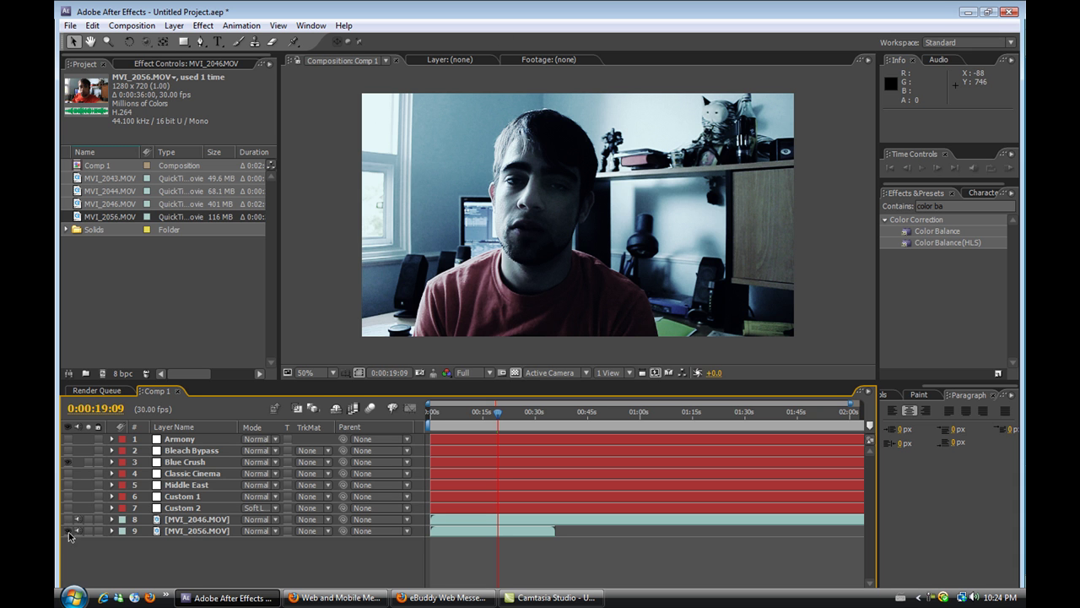
{"action": "left_click", "coordinate": [68, 462]}
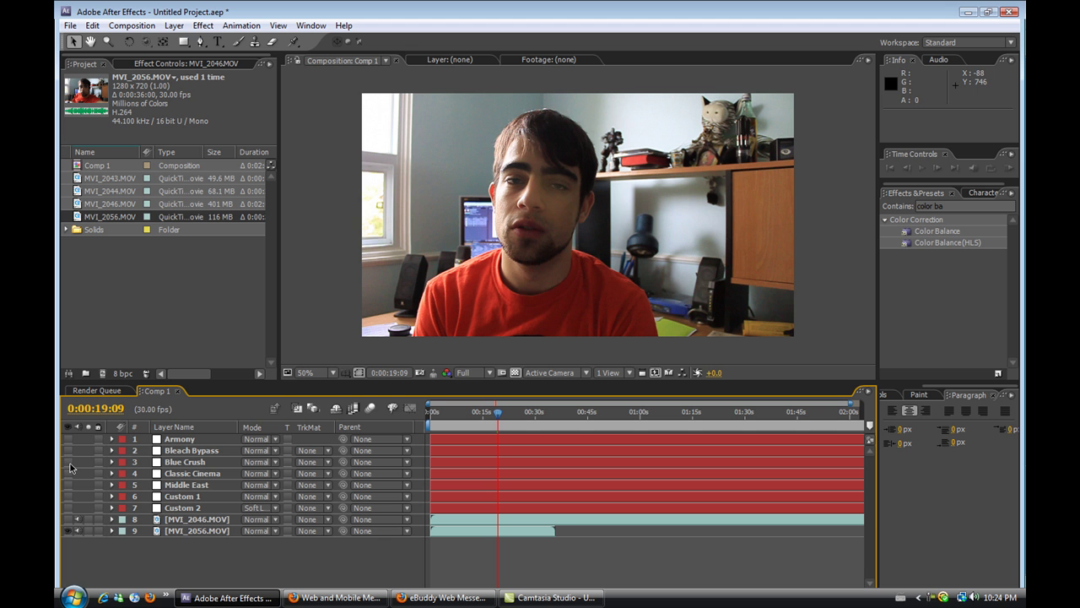
{"action": "left_click", "coordinate": [69, 461]}
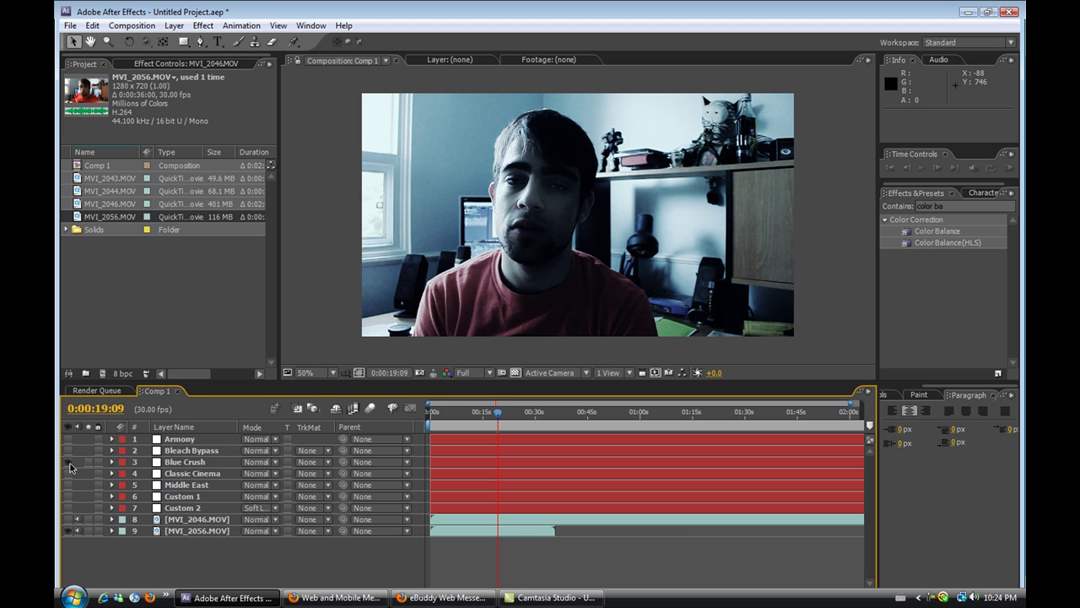
Swap Blue Crush for Classic Cinema, hide MVI_2046.MOV, and toggle Classic Cinema to compare.
{"action": "left_click", "coordinate": [68, 462]}
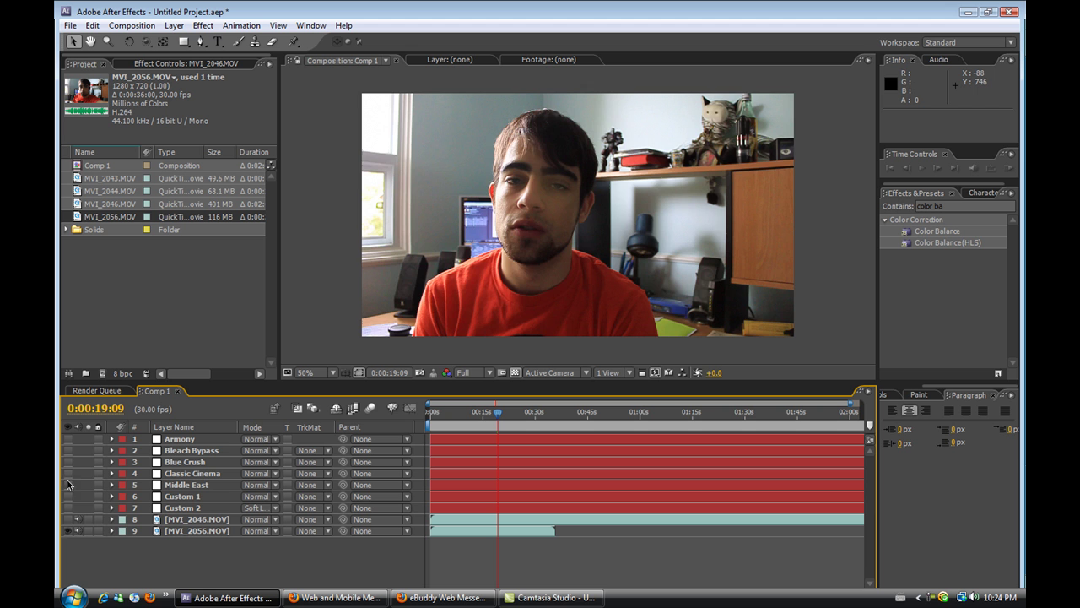
{"action": "left_click", "coordinate": [68, 519]}
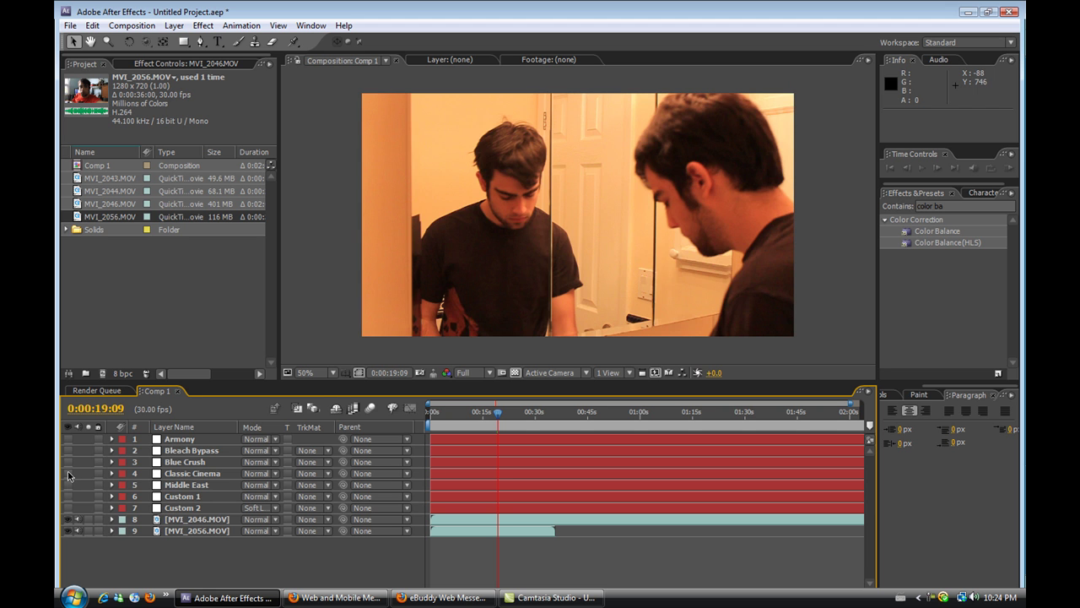
{"action": "left_click", "coordinate": [68, 474]}
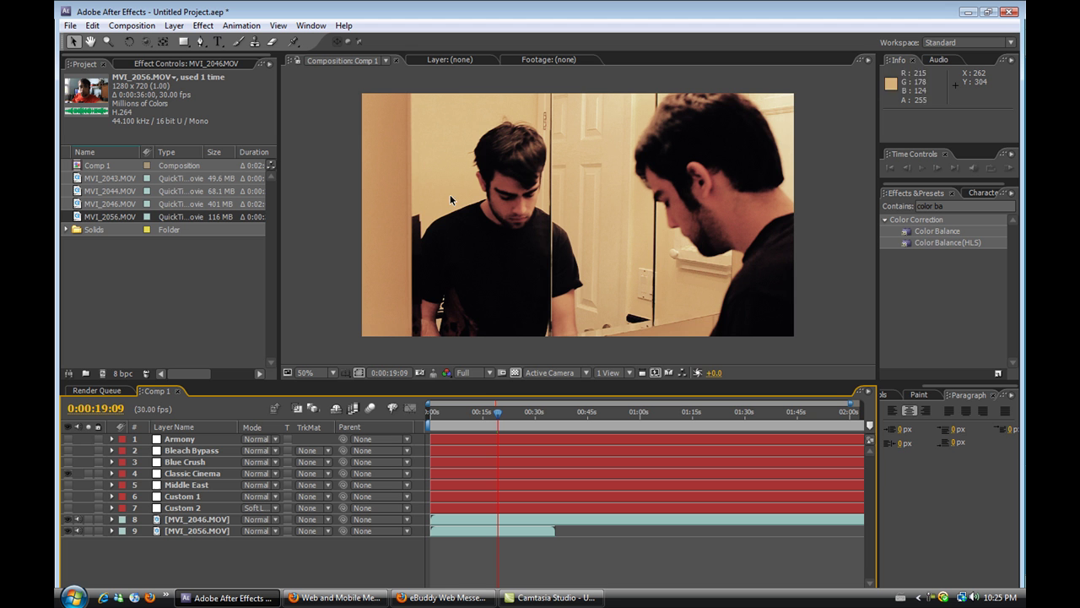
{"action": "left_click", "coordinate": [68, 519]}
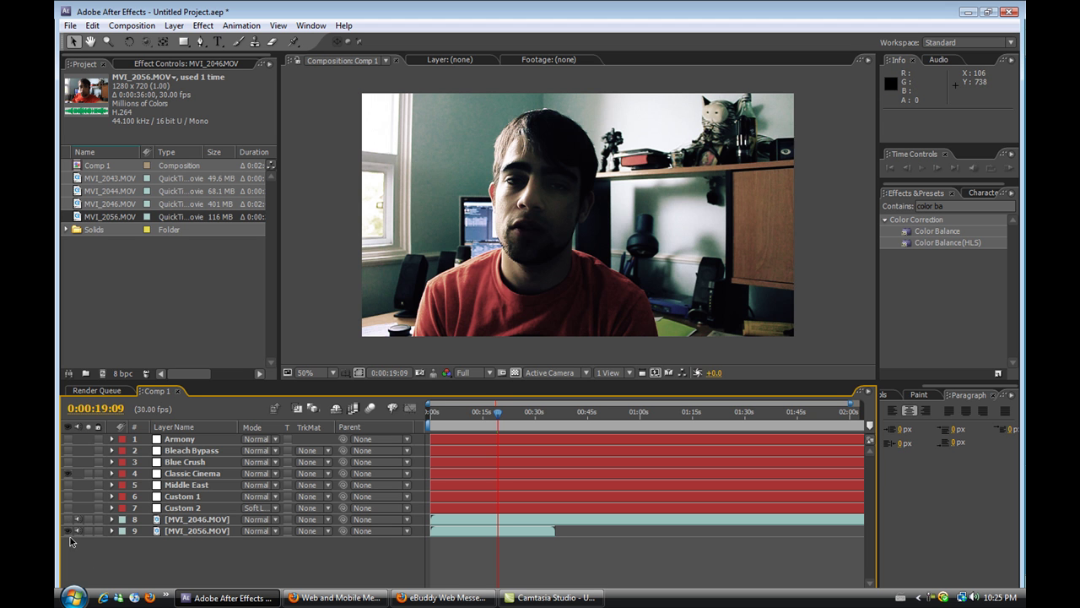
{"action": "left_click", "coordinate": [67, 474]}
{"action": "left_click", "coordinate": [67, 473]}
Turn on the Middle East grade, hide MVI_2046.MOV, and toggle Middle East to compare.
{"action": "left_click", "coordinate": [68, 519]}
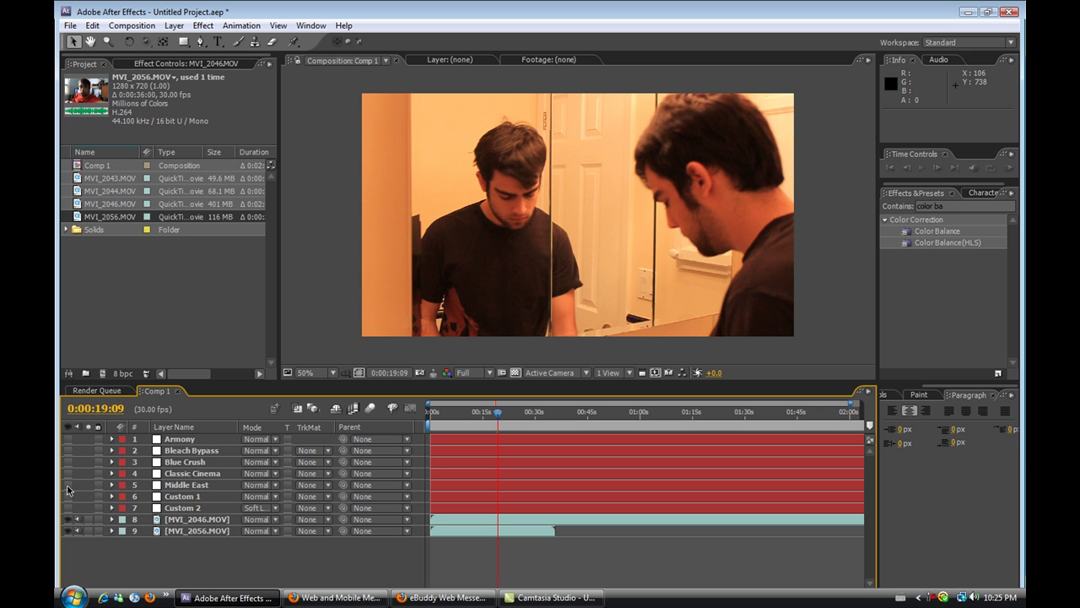
{"action": "left_click", "coordinate": [69, 485]}
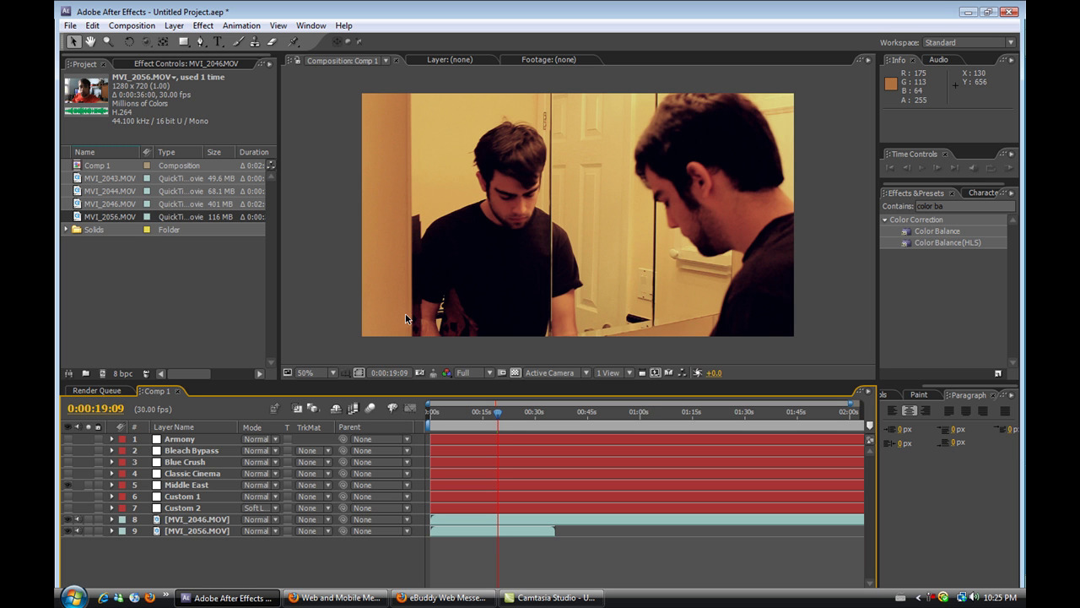
{"action": "left_click", "coordinate": [71, 519]}
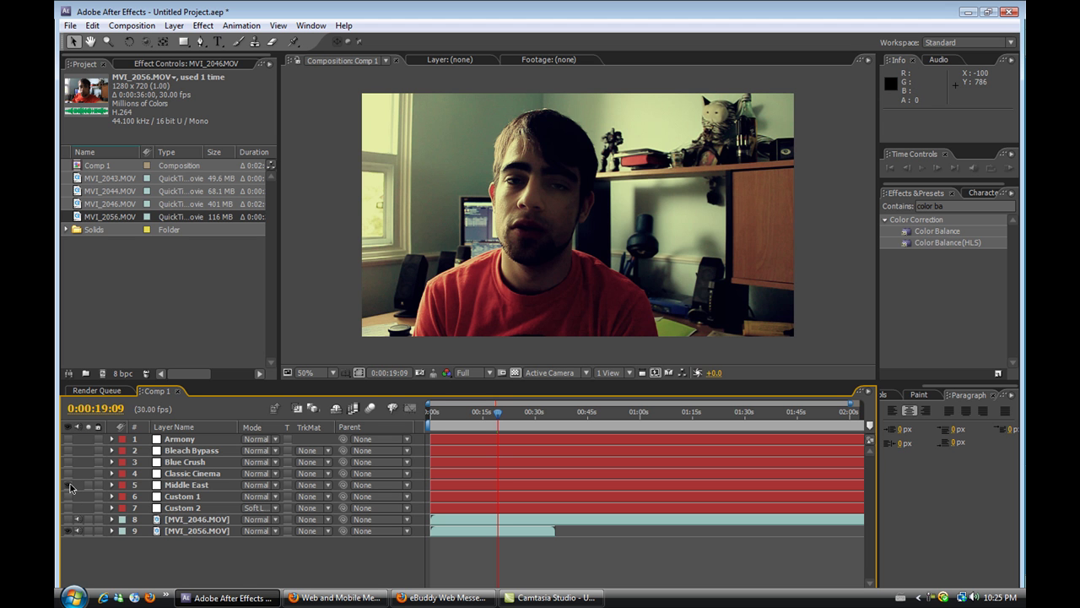
{"action": "left_click", "coordinate": [70, 485]}
{"action": "left_click", "coordinate": [70, 485]}
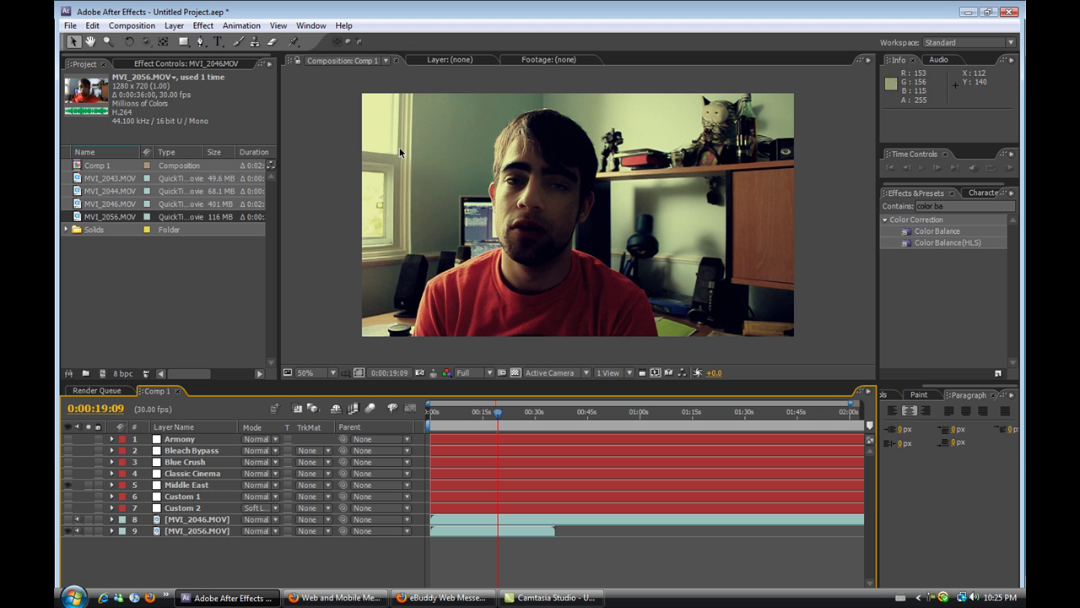
{"action": "left_click", "coordinate": [66, 485]}
{"action": "left_click", "coordinate": [66, 485]}
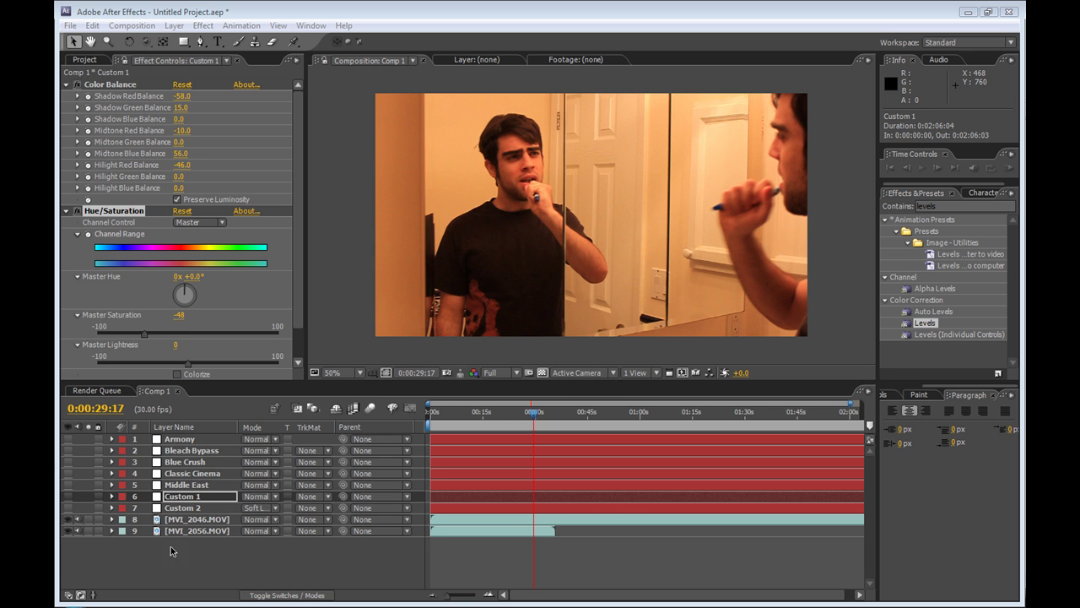
Turn on Custom 1 and toggle it off and on against the original bathroom shot.
{"action": "left_click", "coordinate": [68, 497]}
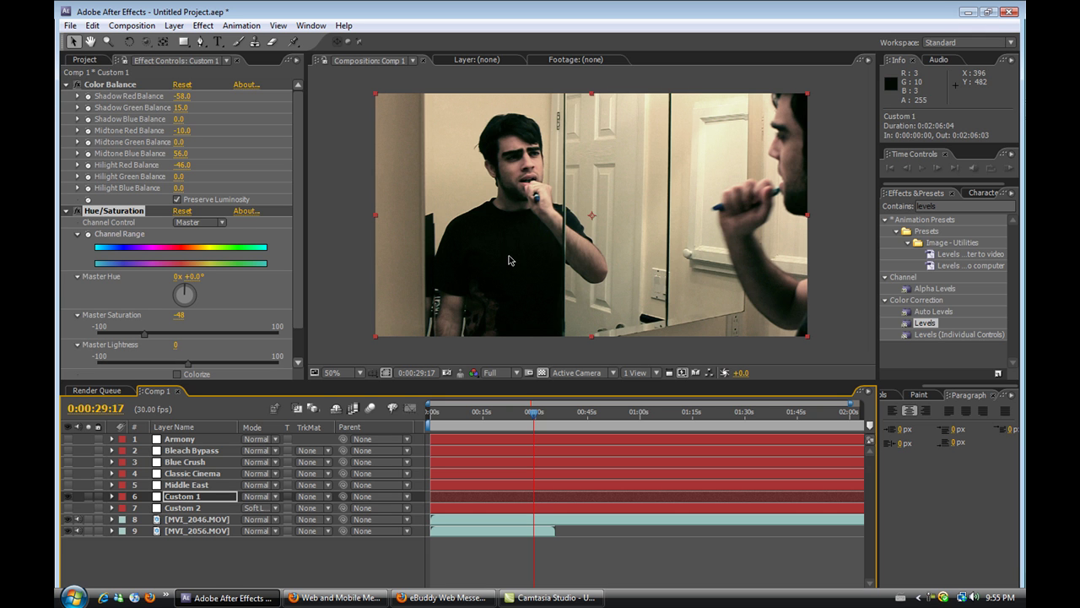
{"action": "left_click", "coordinate": [66, 497]}
{"action": "left_click", "coordinate": [68, 499]}
{"action": "left_click_drag", "start_coordinate": [298, 299], "coordinate": [313, 174]}
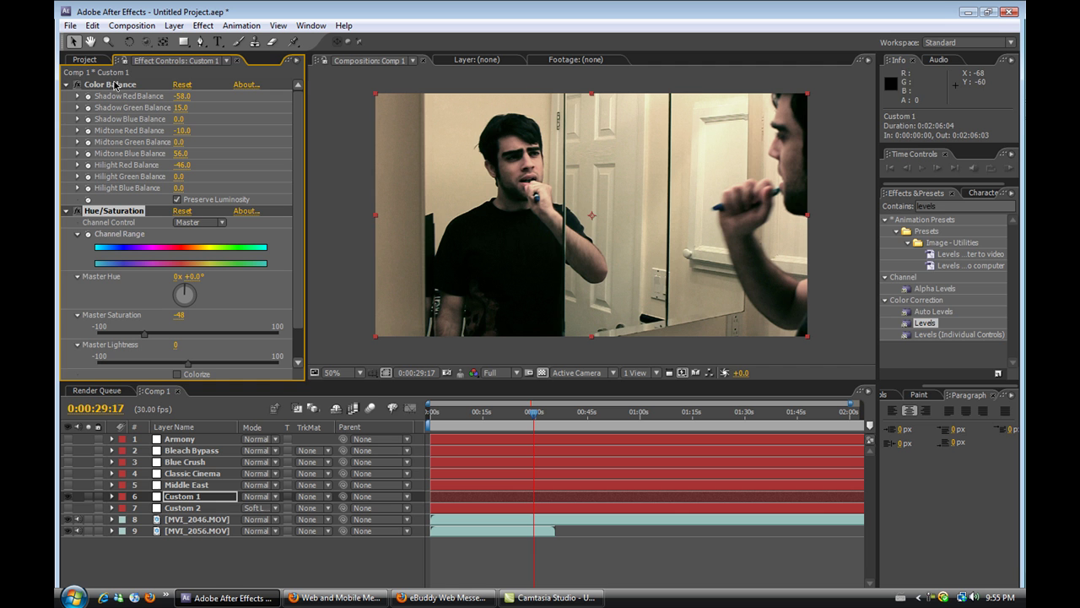
Search Effects & Presets for 'color ba' to list the Color Balance effects.
{"action": "key", "text": "ctrl+5"}
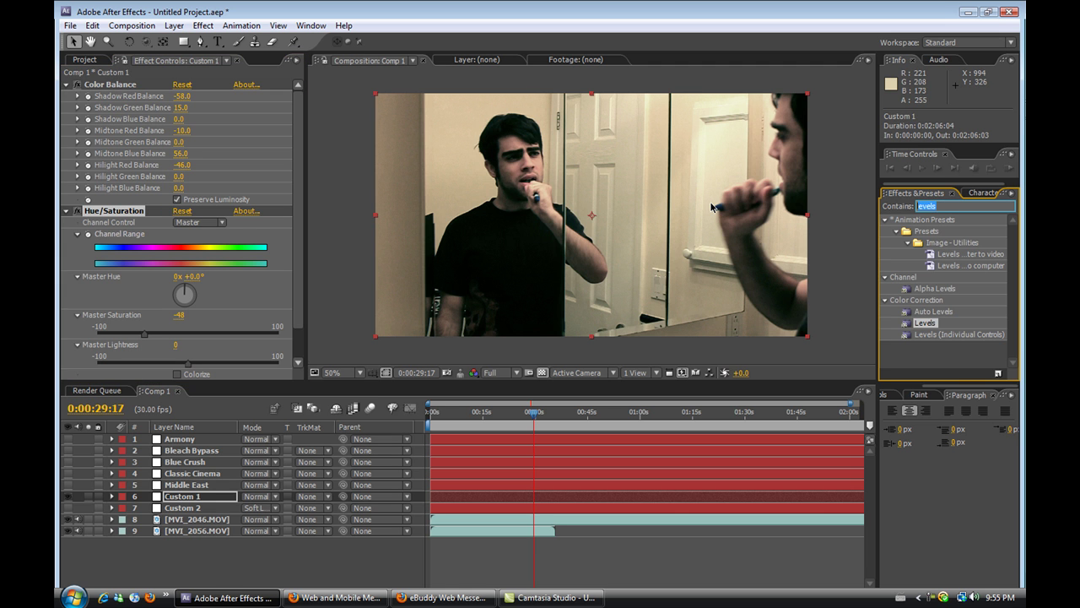
{"action": "type", "text": "colo"}
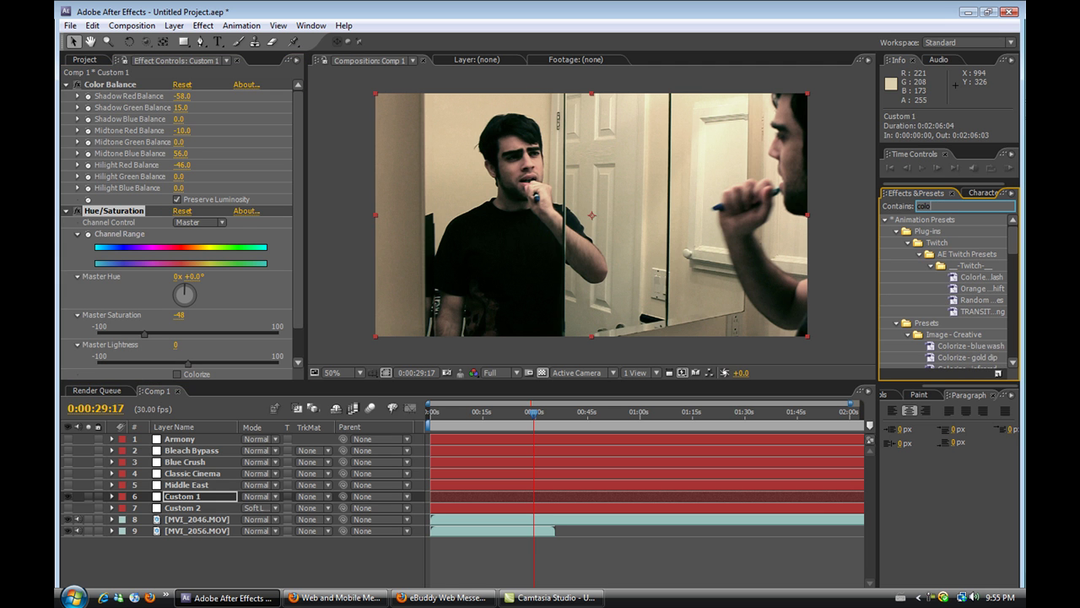
{"action": "type", "text": "r bala"}
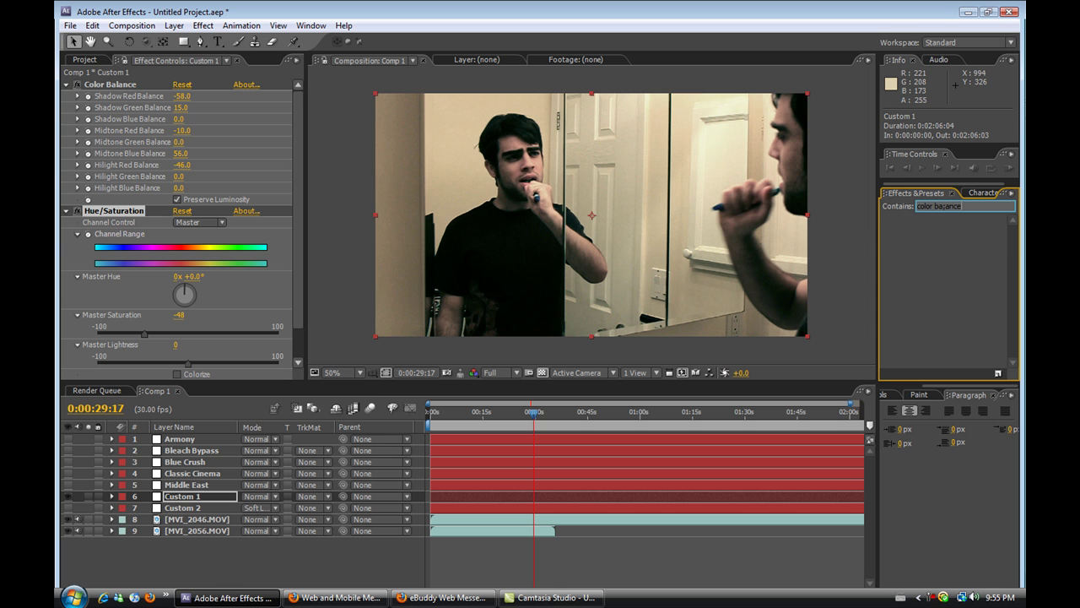
{"action": "key", "text": "BackSpace"}
{"action": "key", "text": "BackSpace"}
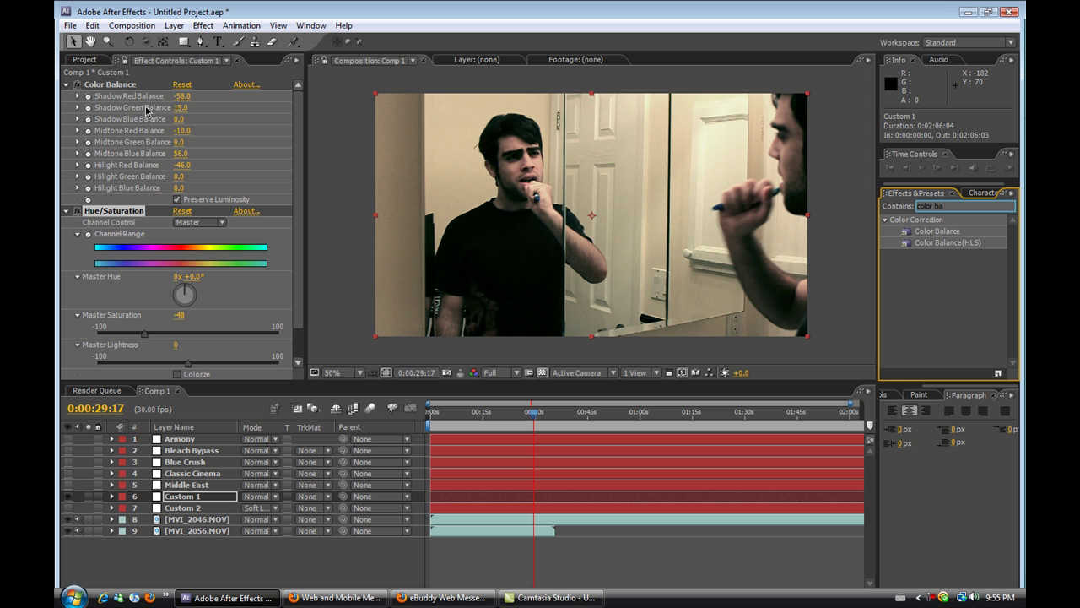
Reset Color Balance and Hue/Saturation, then set Shadow Red -58 and Shadow Green 15.
{"action": "left_click", "coordinate": [183, 85]}
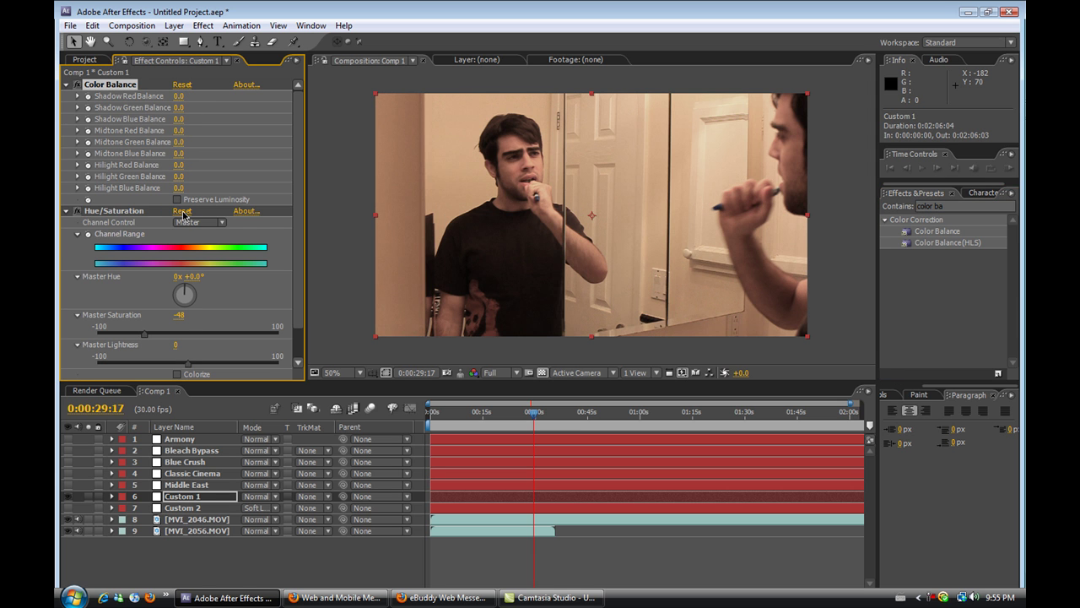
{"action": "left_click", "coordinate": [182, 211]}
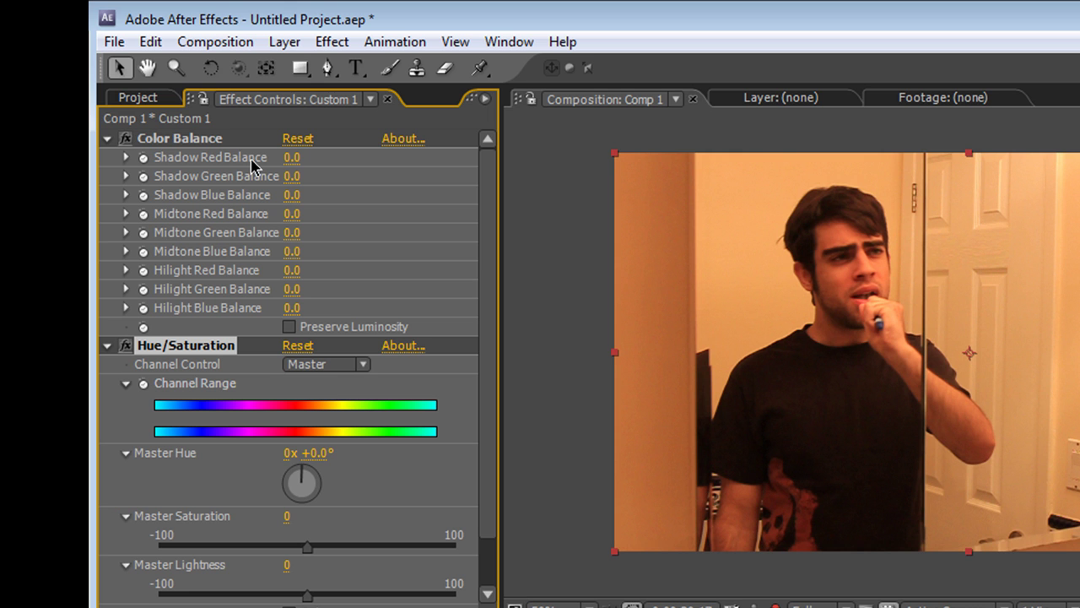
{"action": "left_click", "coordinate": [285, 158]}
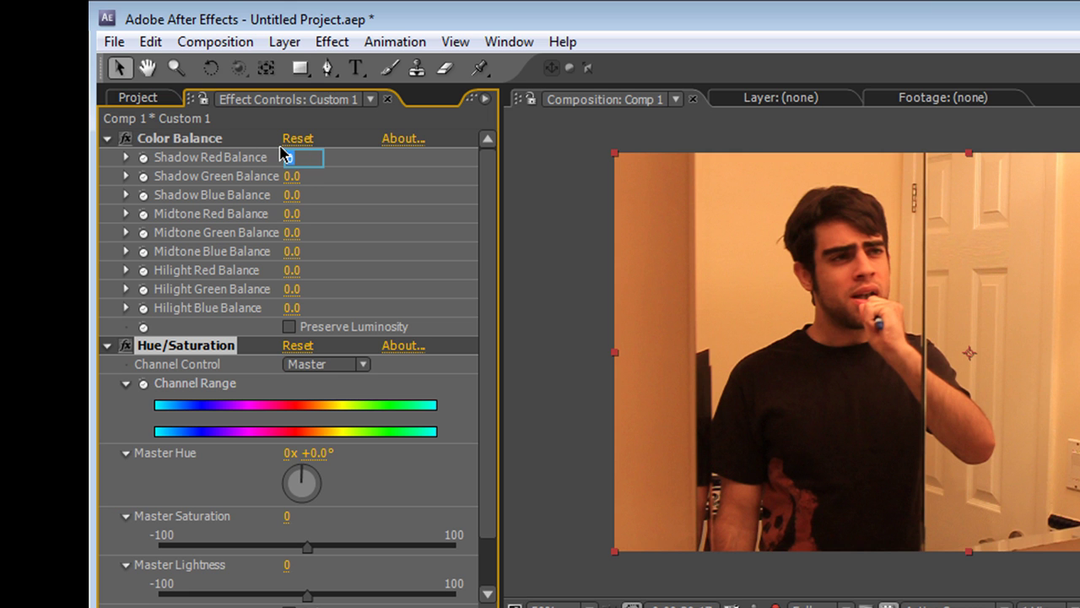
{"action": "type", "text": "-58"}
{"action": "key", "text": "Return"}
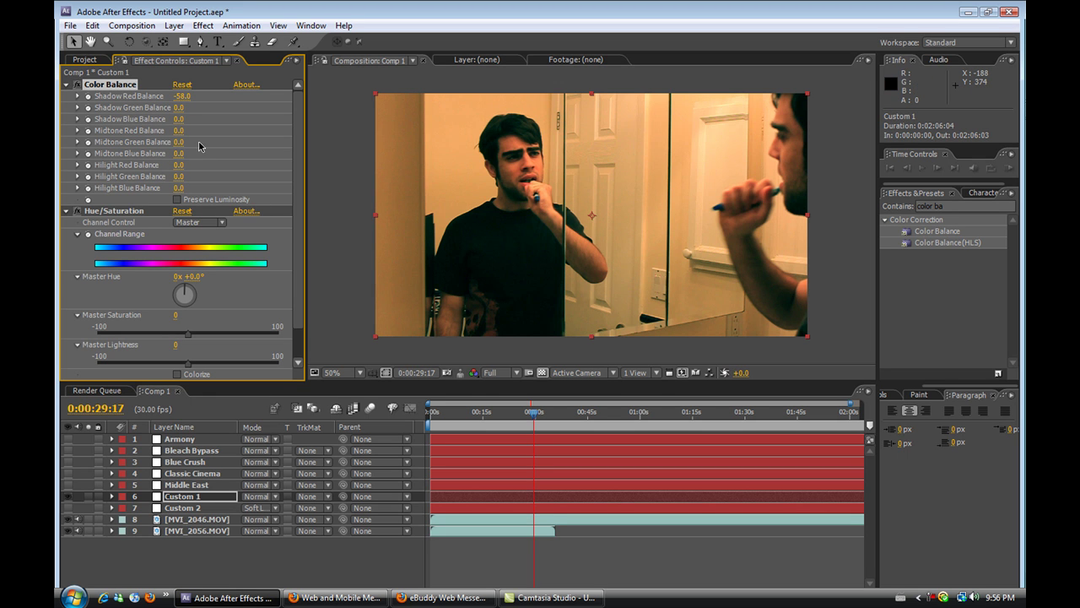
{"action": "left_click", "coordinate": [178, 109]}
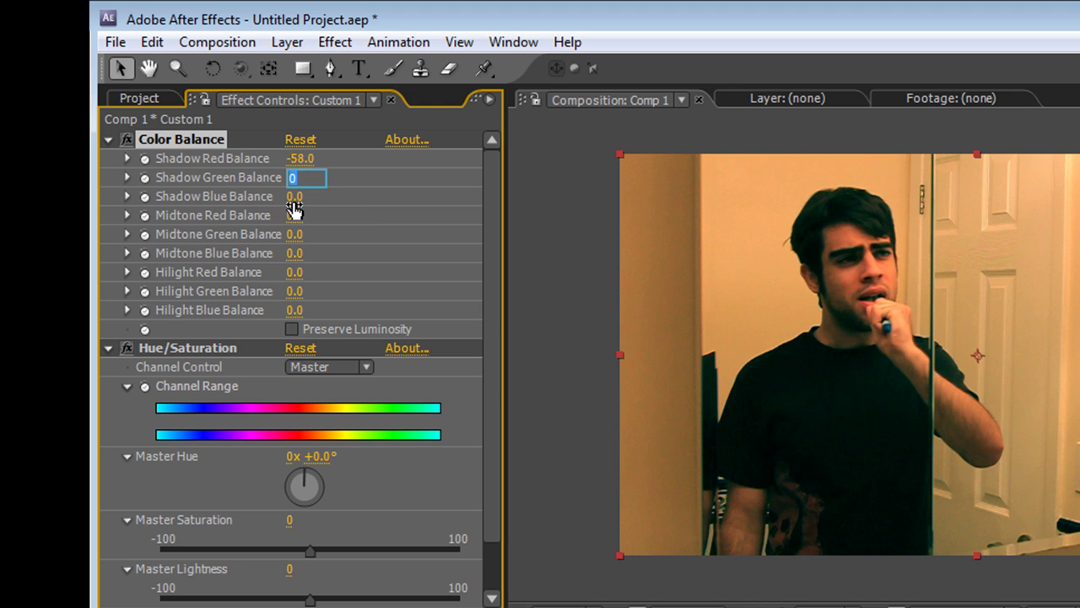
{"action": "type", "text": "15"}
{"action": "key", "text": "Return"}
Set Midtone Red 10, Midtone Blue 56 and Hilight Red -46.
{"action": "left_click", "coordinate": [295, 217]}
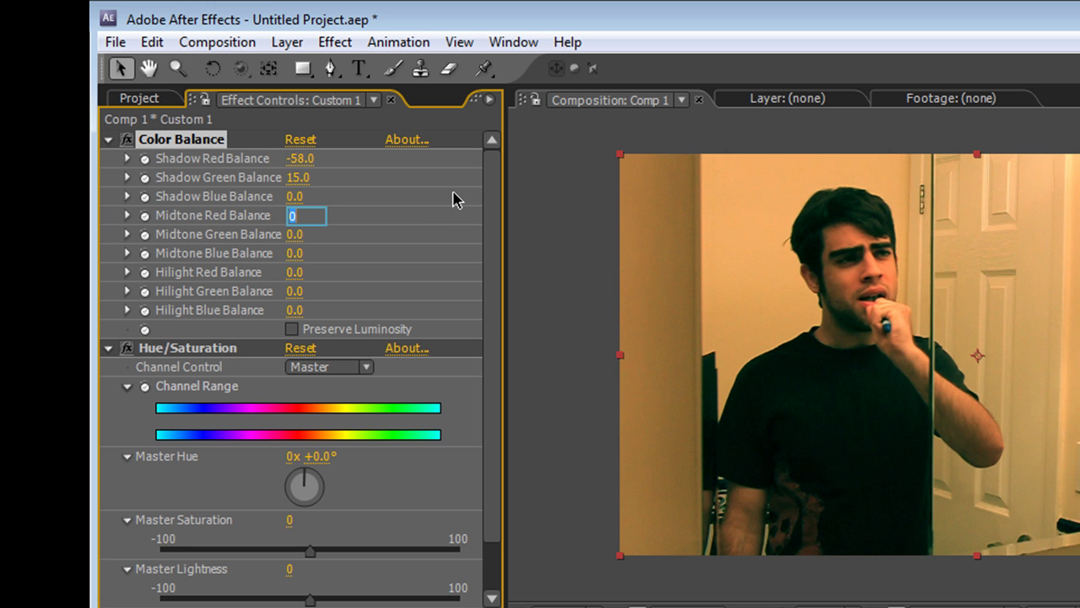
{"action": "type", "text": "10"}
{"action": "key", "text": "Return"}
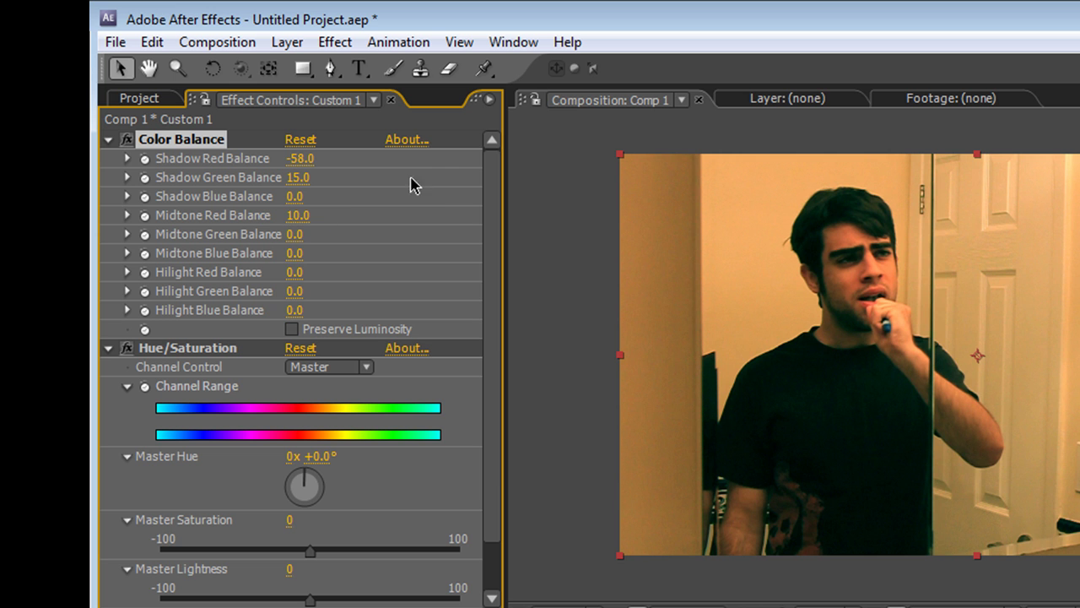
{"action": "left_click", "coordinate": [297, 253]}
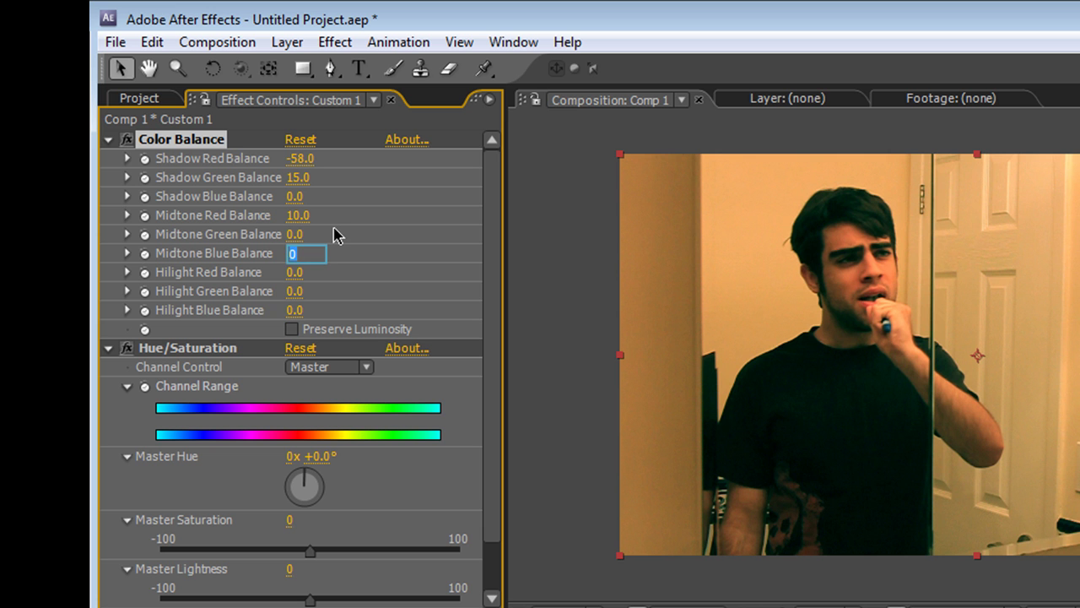
{"action": "type", "text": "56"}
{"action": "key", "text": "Return"}
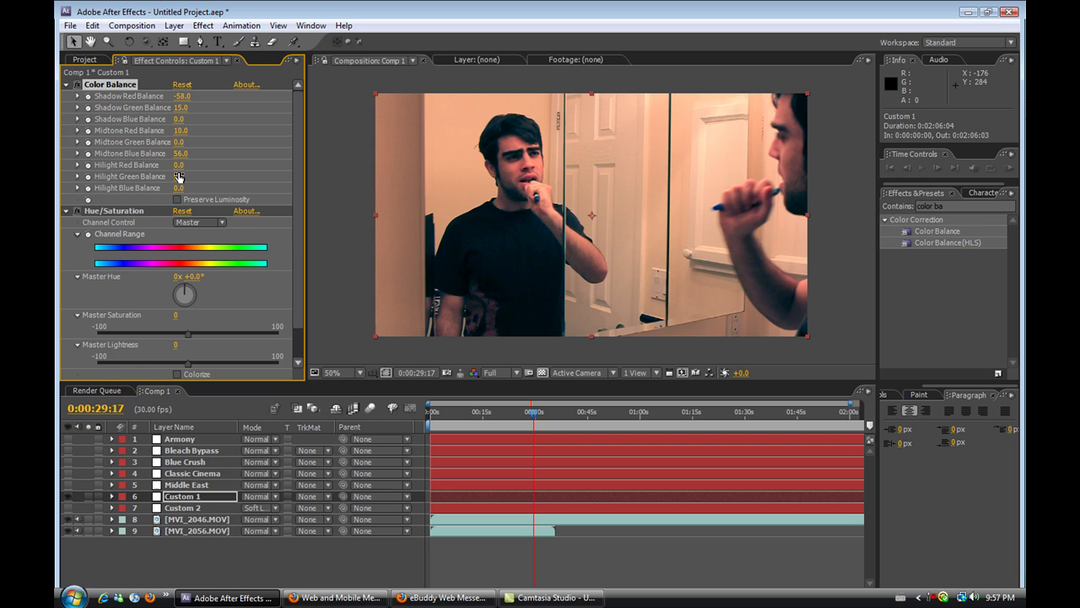
{"action": "left_click", "coordinate": [179, 165]}
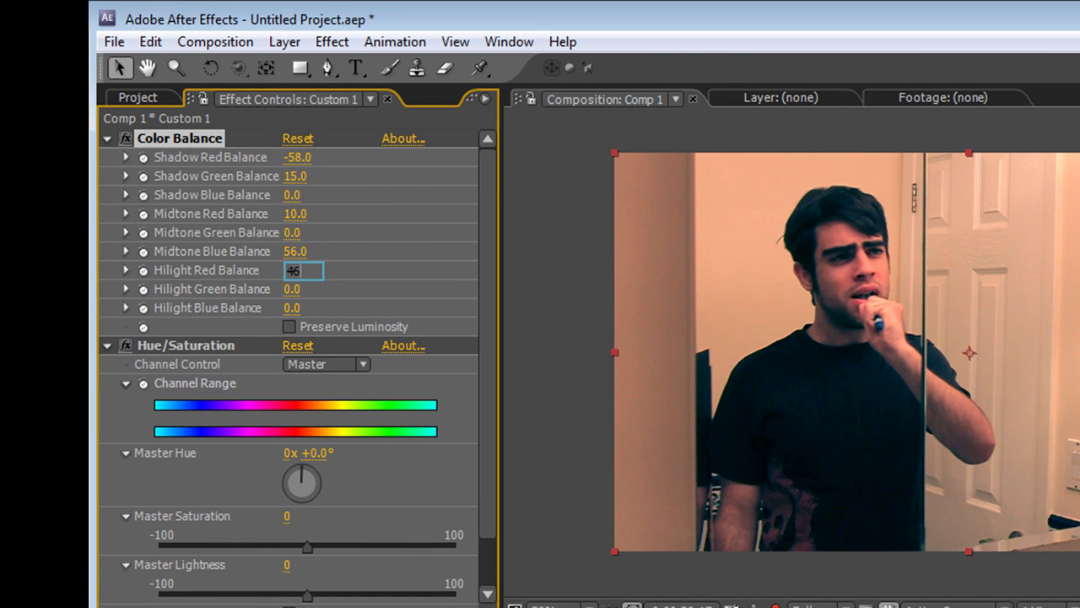
{"action": "type", "text": "46"}
{"action": "key", "text": "Return"}
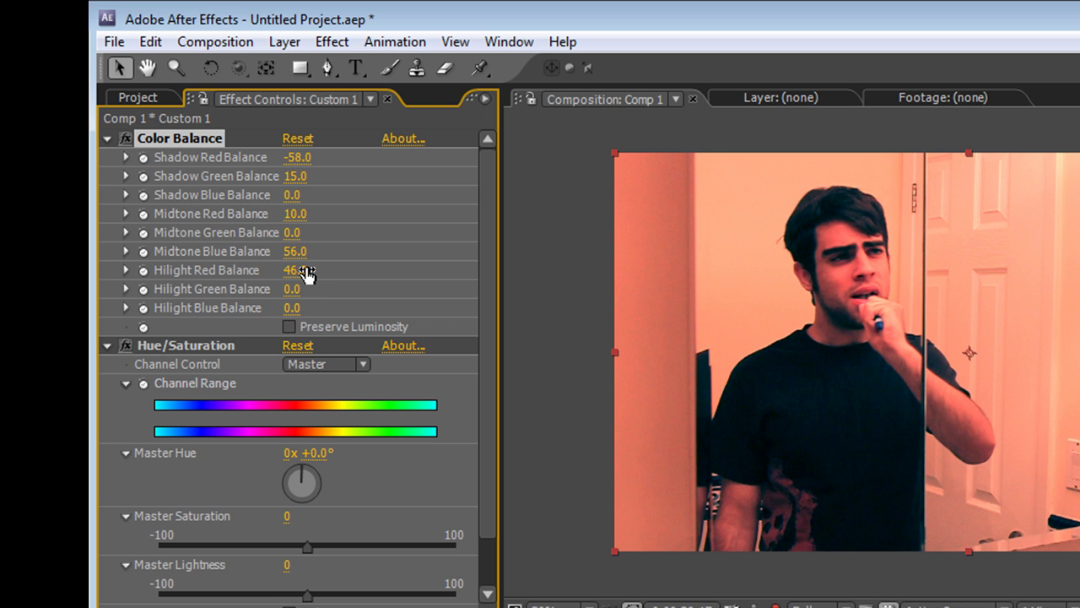
{"action": "left_click", "coordinate": [305, 271]}
{"action": "type", "text": "-10"}
{"action": "key", "text": "Return"}
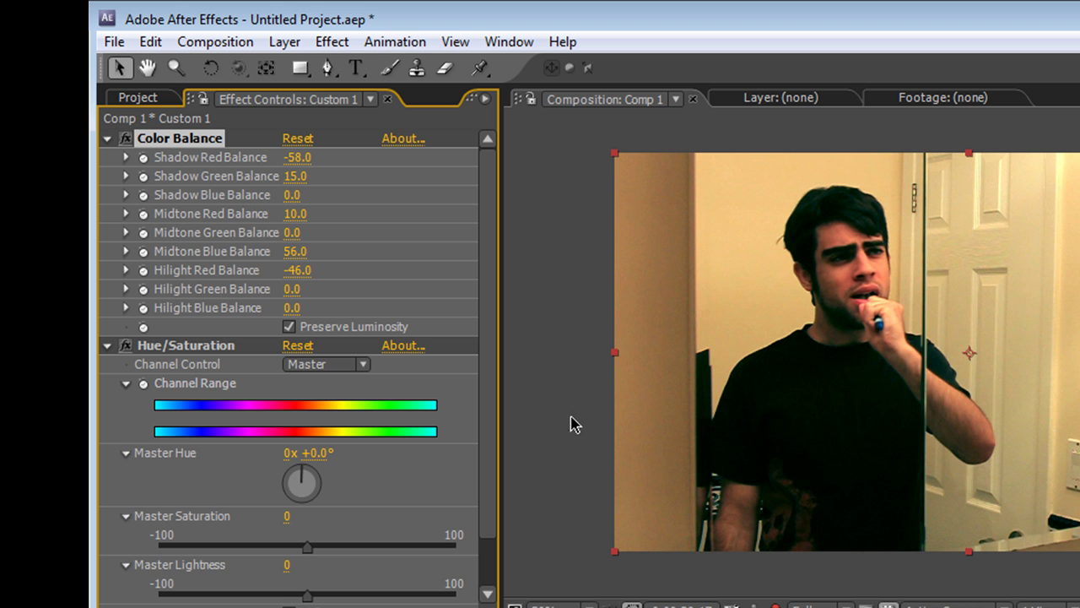
Set Custom 1's Hue/Saturation Master Saturation to -46.
{"action": "scroll", "coordinate": [494, 302], "scroll_direction": "down", "scroll_amount": 3}
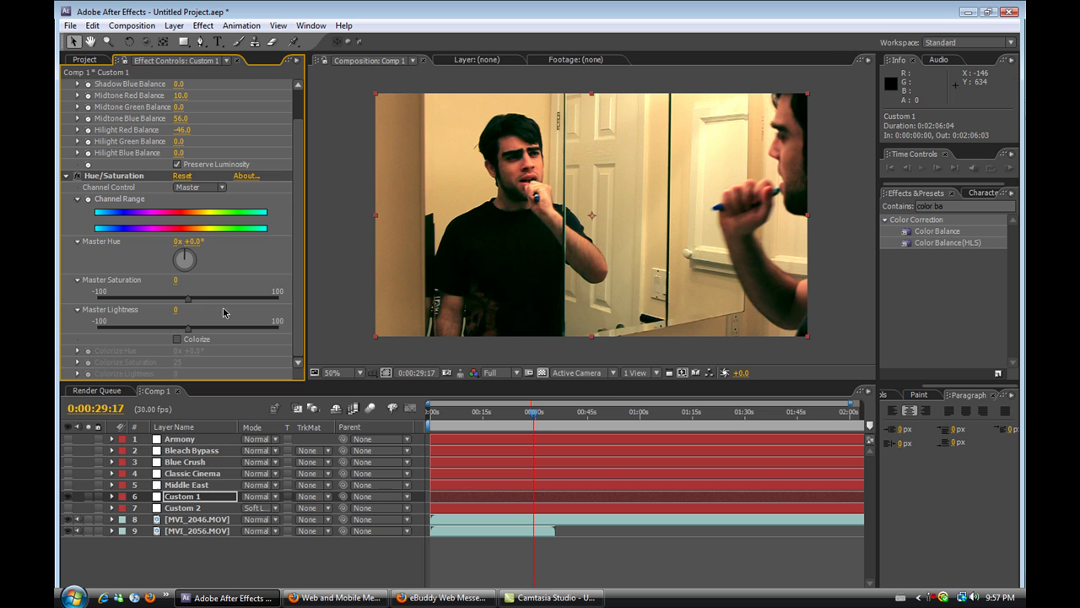
{"action": "left_click", "coordinate": [189, 279]}
{"action": "key", "text": "Return"}
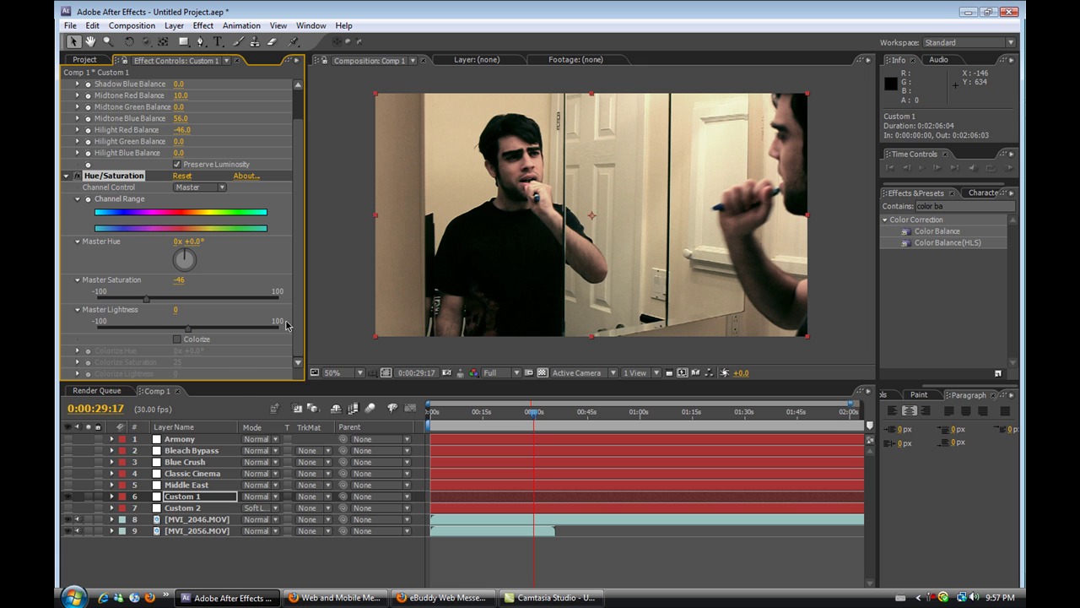
{"action": "left_click_drag", "start_coordinate": [302, 328], "coordinate": [301, 218]}
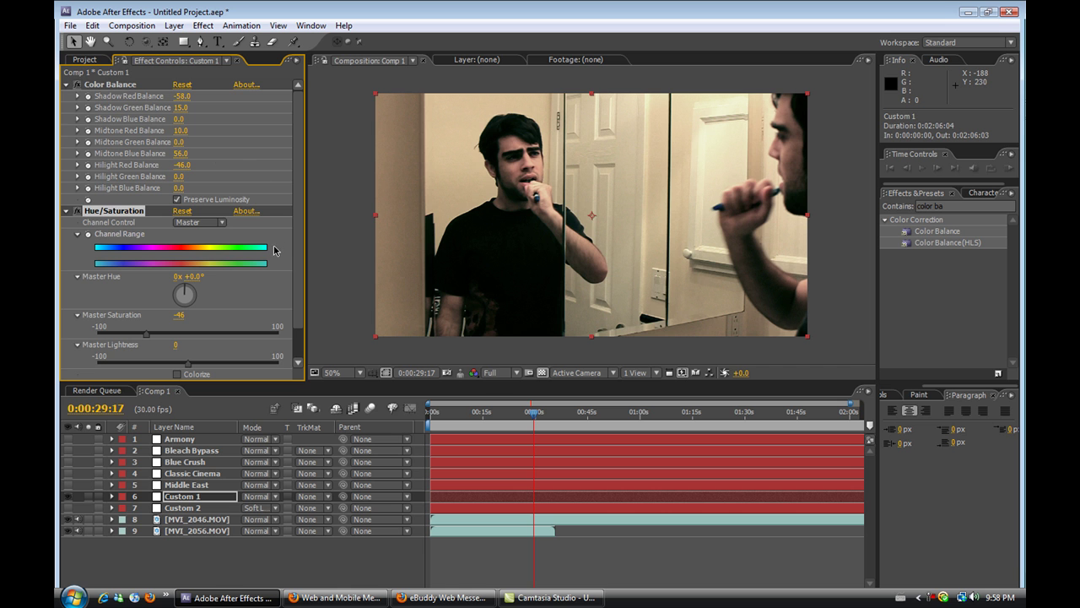
Scroll down the layer list toward the Custom 2 layer.
{"action": "scroll", "coordinate": [298, 274], "scroll_direction": "down", "scroll_amount": 1}
{"action": "scroll", "coordinate": [297, 274], "scroll_direction": "down", "scroll_amount": 3}
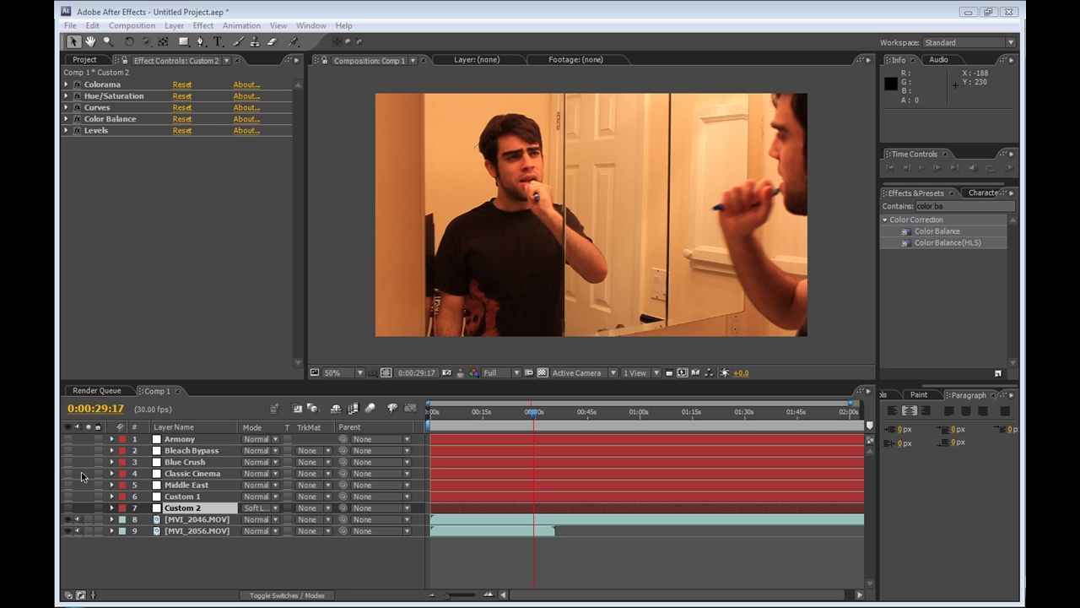
Collapse Custom 1's Color Balance and Hue/Saturation effects.
{"action": "left_click", "coordinate": [191, 498]}
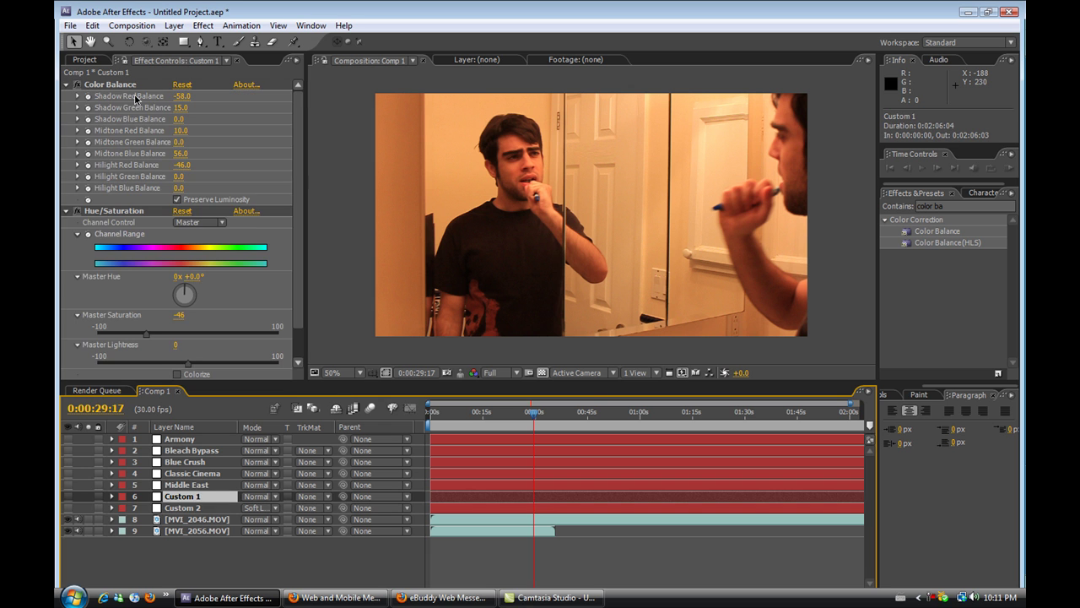
{"action": "left_click", "coordinate": [68, 85]}
{"action": "left_click", "coordinate": [67, 96]}
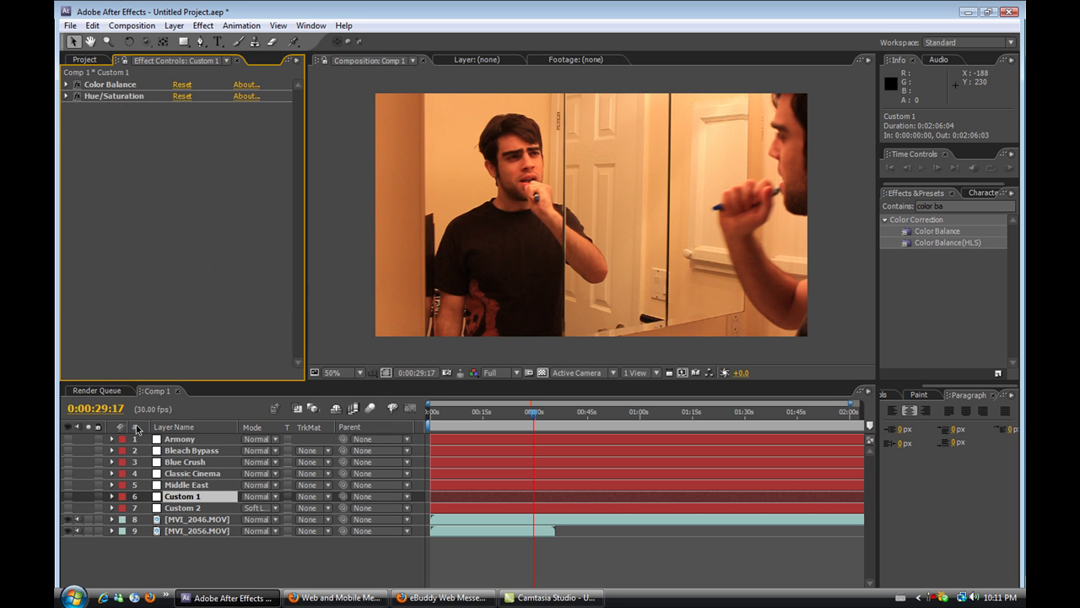
Expand Custom 2's Colorama, preview it in Normal mode, then return the layer to Soft Light.
{"action": "left_click", "coordinate": [199, 508]}
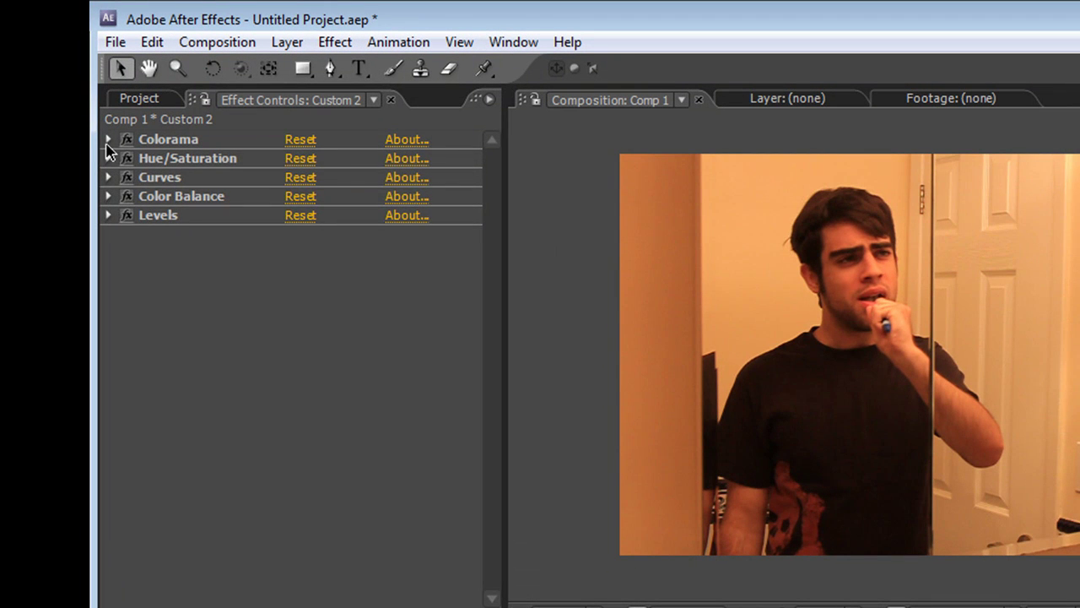
{"action": "left_click", "coordinate": [108, 140]}
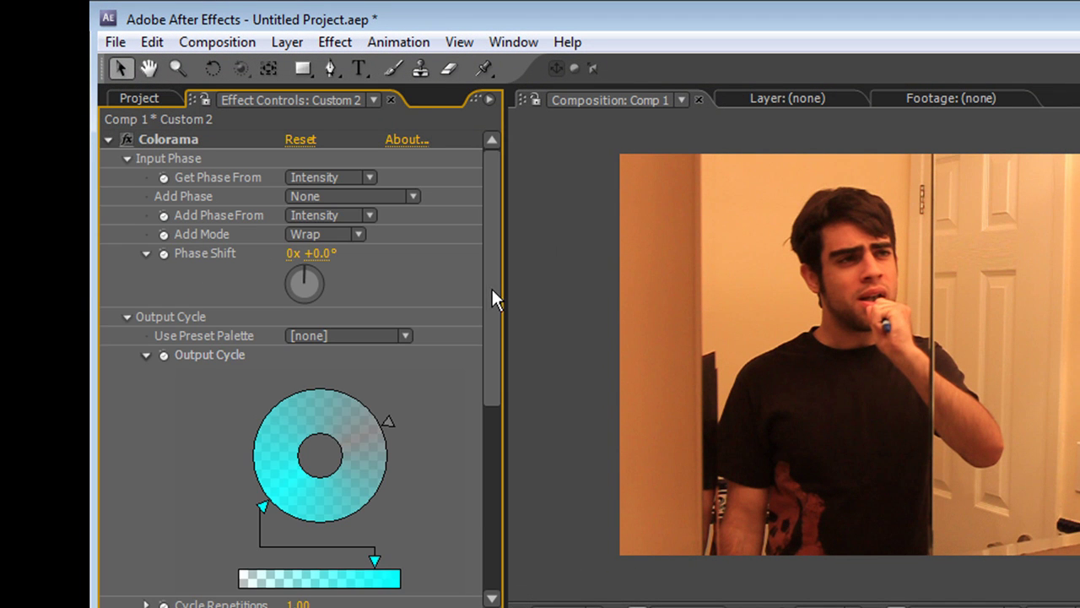
{"action": "left_click_drag", "start_coordinate": [495, 299], "coordinate": [262, 218]}
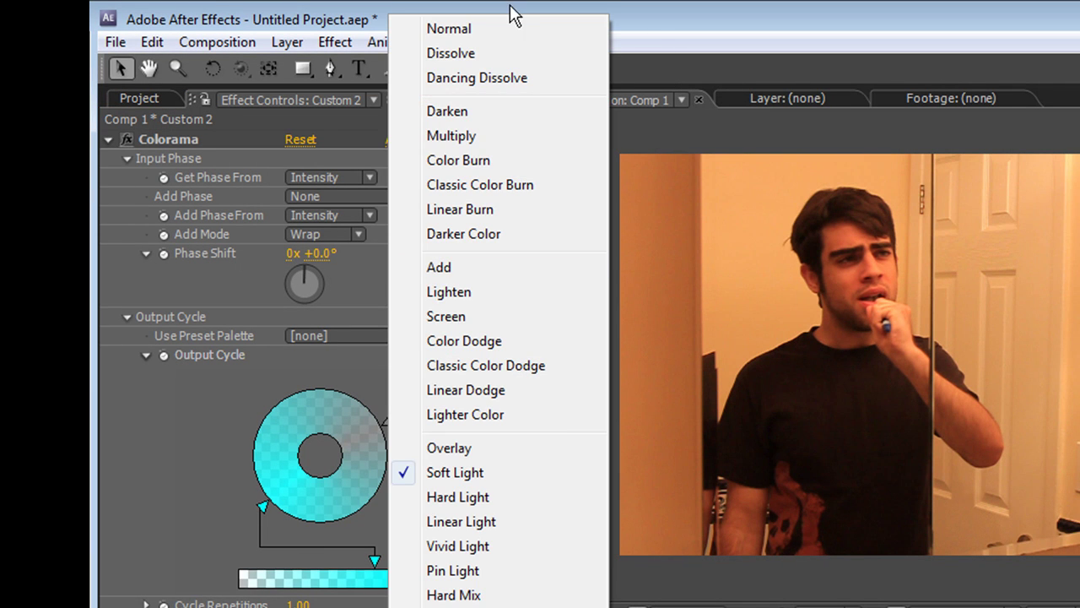
{"action": "left_click", "coordinate": [501, 29]}
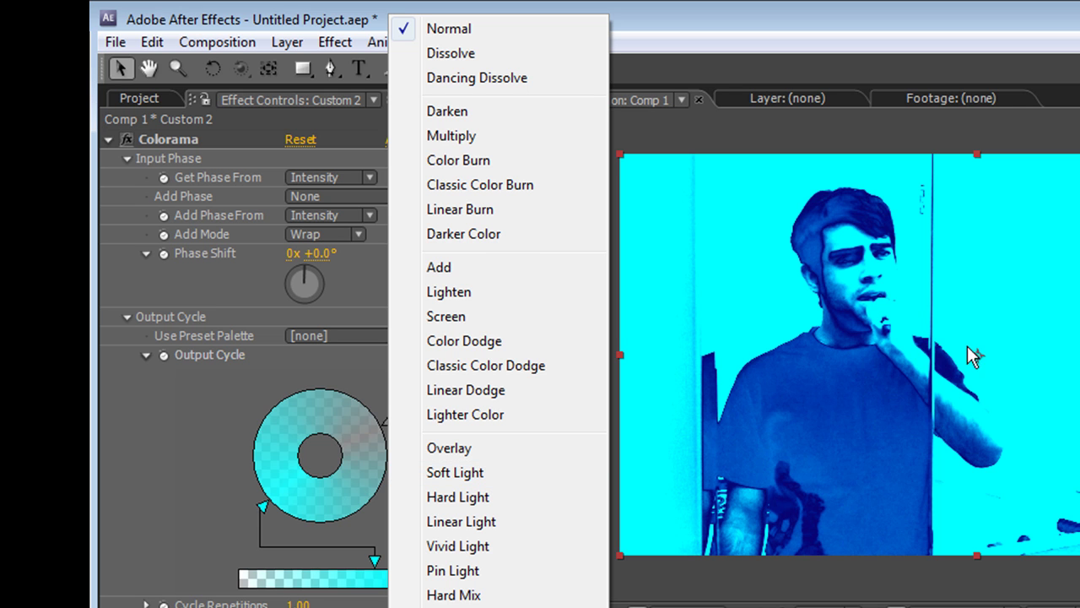
{"action": "left_click", "coordinate": [471, 479]}
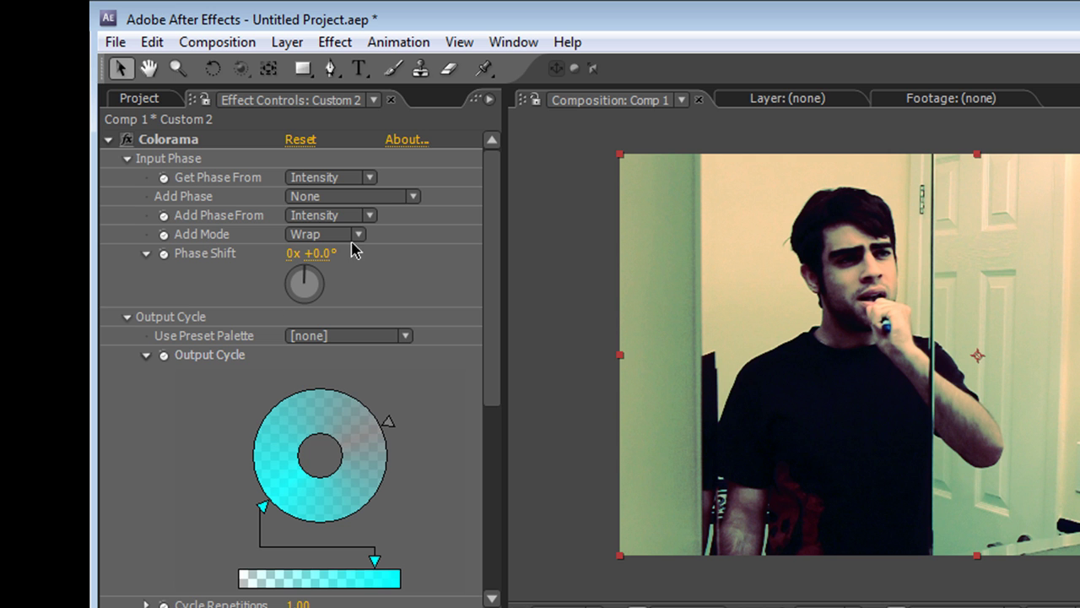
Apply the Saturation Ramp preset palette to Colorama's Output Cycle.
{"action": "left_click", "coordinate": [108, 142]}
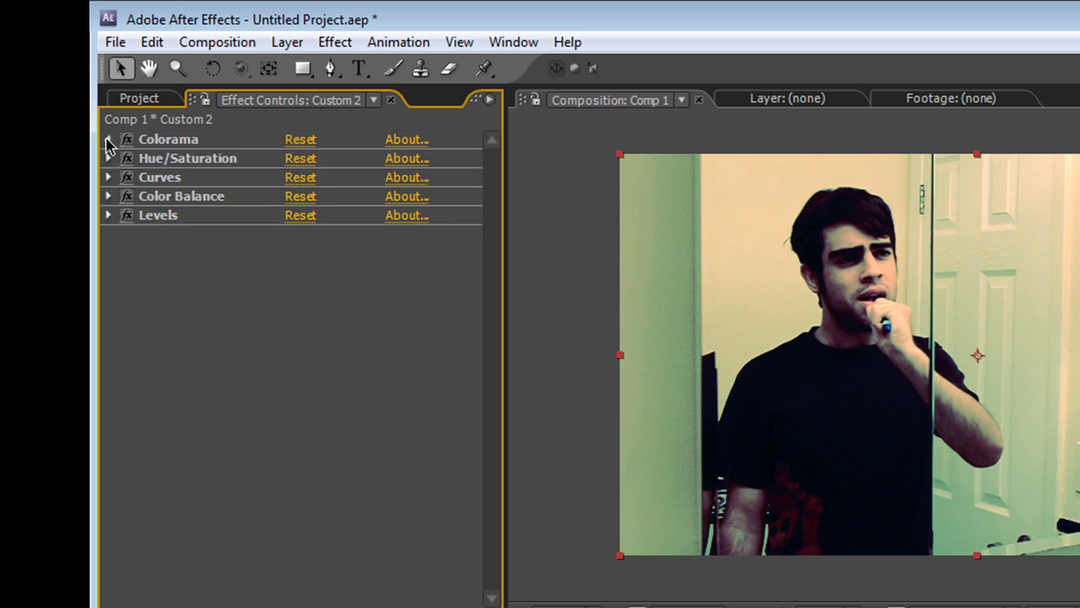
{"action": "left_click", "coordinate": [107, 141]}
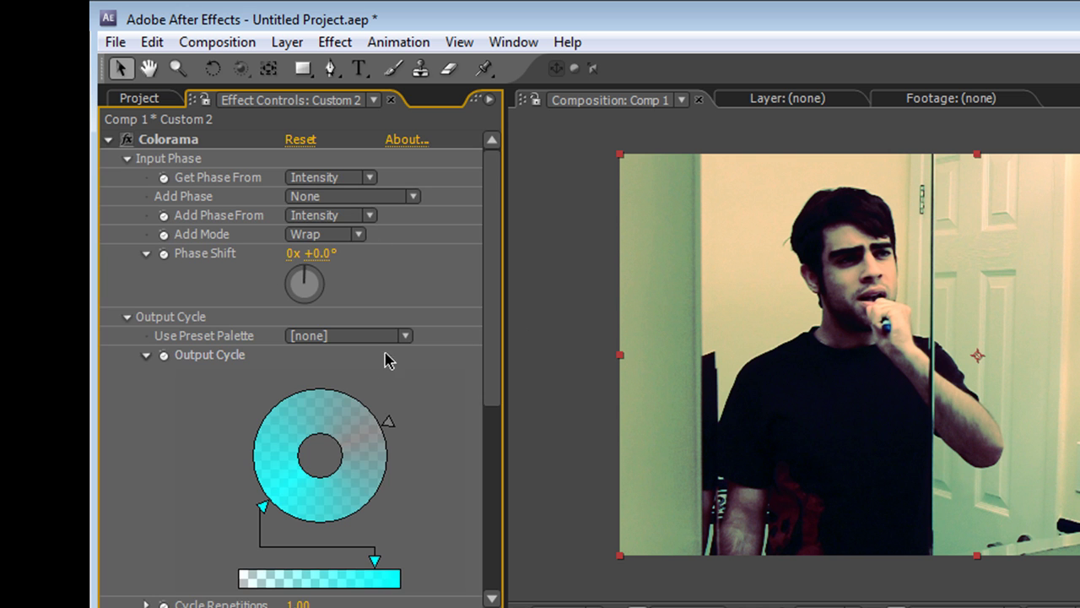
{"action": "mouse_move", "coordinate": [486, 359]}
{"action": "left_mouse_down"}
{"action": "mouse_move", "coordinate": [487, 486]}
{"action": "mouse_move", "coordinate": [499, 374]}
{"action": "left_mouse_up"}
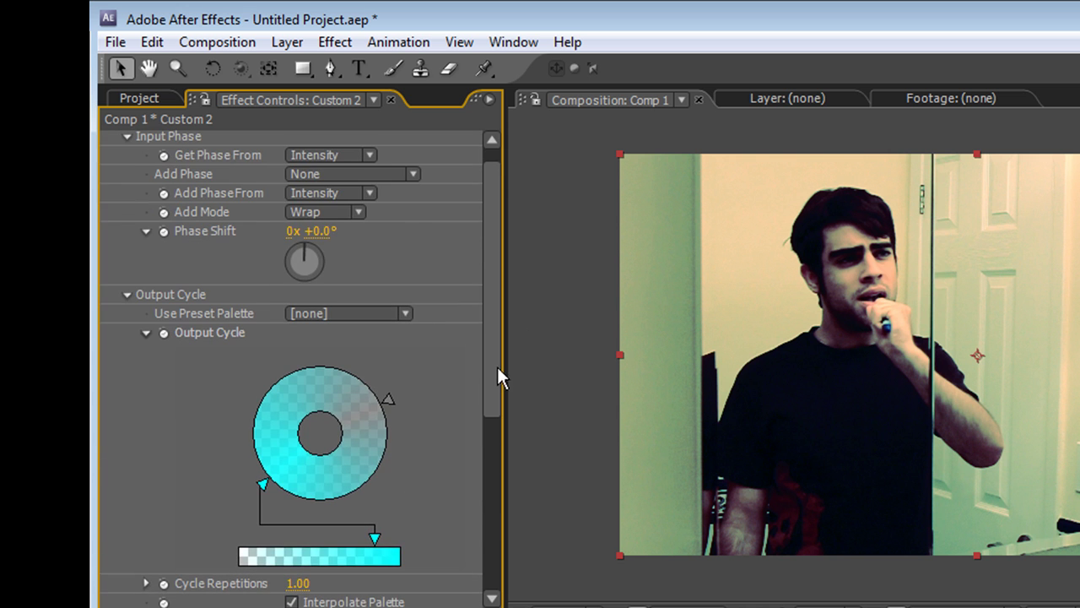
{"action": "left_click", "coordinate": [384, 320]}
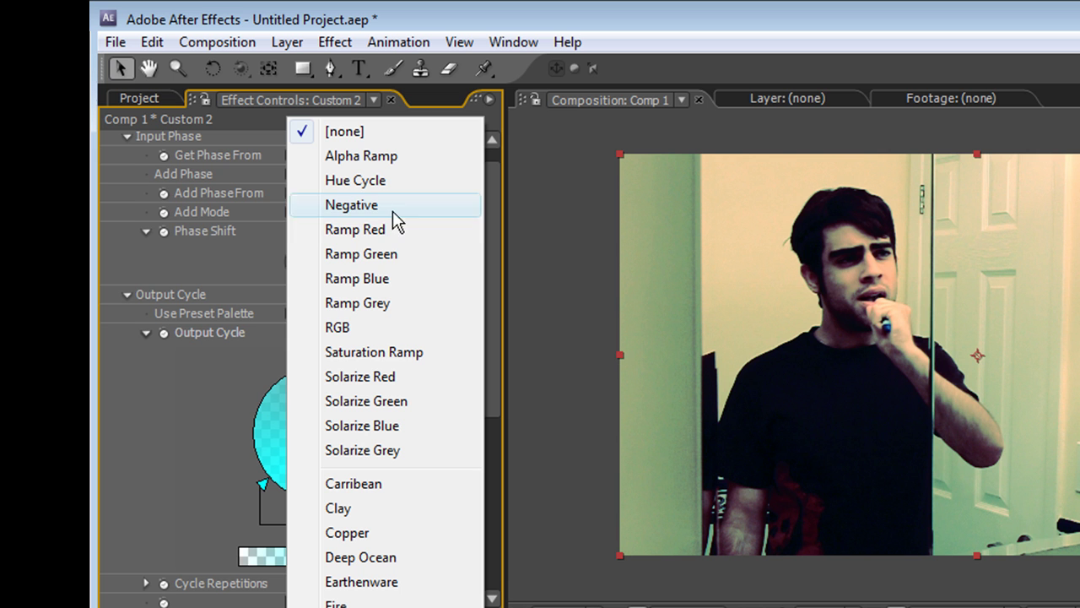
{"action": "left_click", "coordinate": [396, 359]}
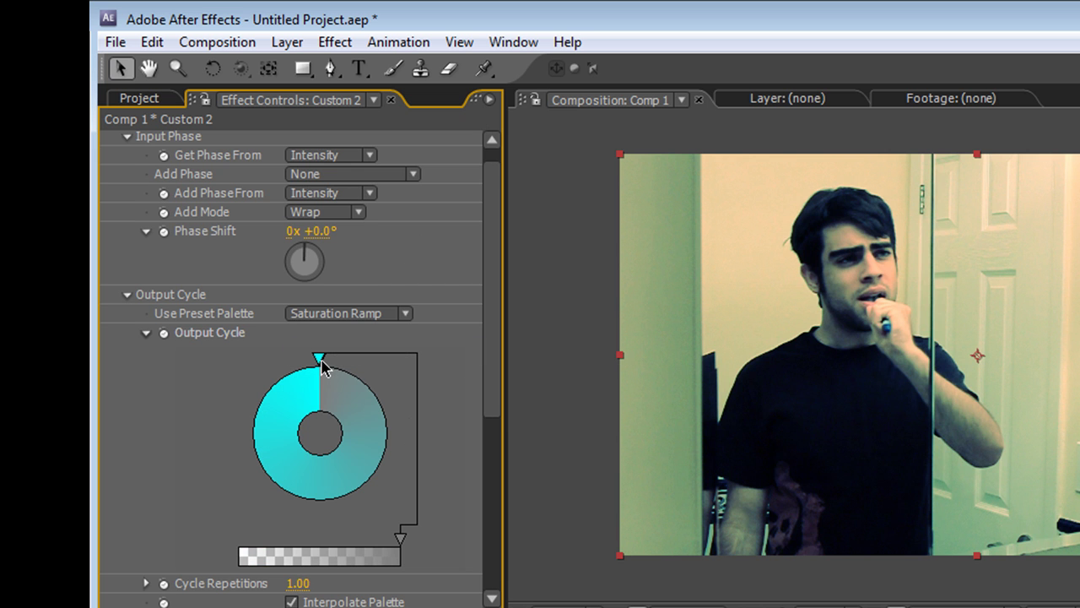
Move the cyan point to the wheel's lower left, nudge grey up, and make grey transparent.
{"action": "left_click_drag", "start_coordinate": [324, 368], "coordinate": [394, 413]}
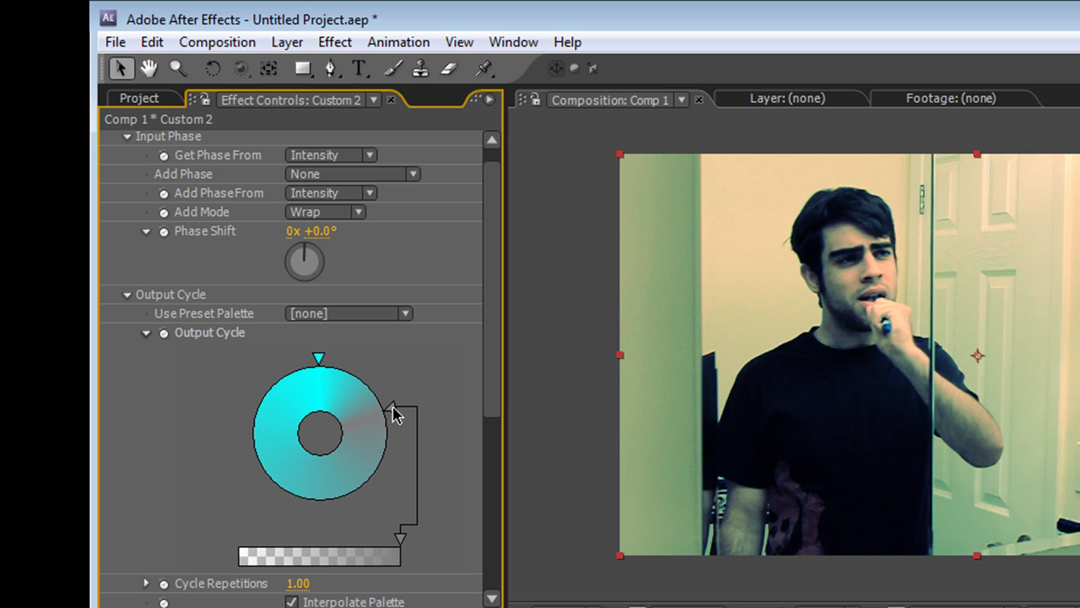
{"action": "left_click_drag", "start_coordinate": [318, 363], "coordinate": [268, 481]}
{"action": "left_click", "coordinate": [394, 412]}
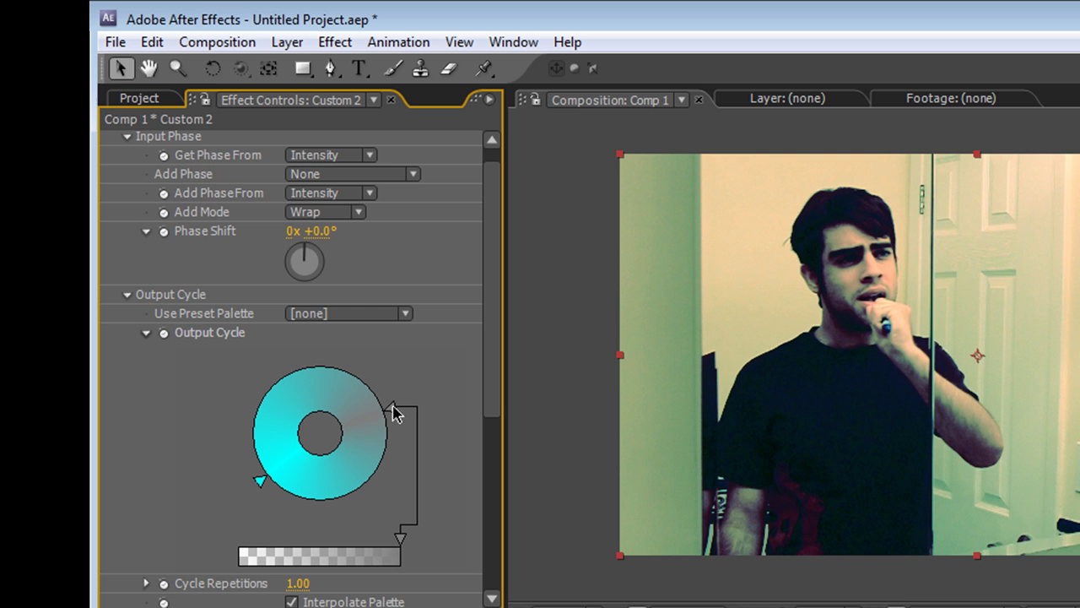
{"action": "left_click_drag", "start_coordinate": [394, 414], "coordinate": [393, 405]}
{"action": "left_click_drag", "start_coordinate": [401, 547], "coordinate": [360, 538]}
{"action": "left_click", "coordinate": [261, 482]}
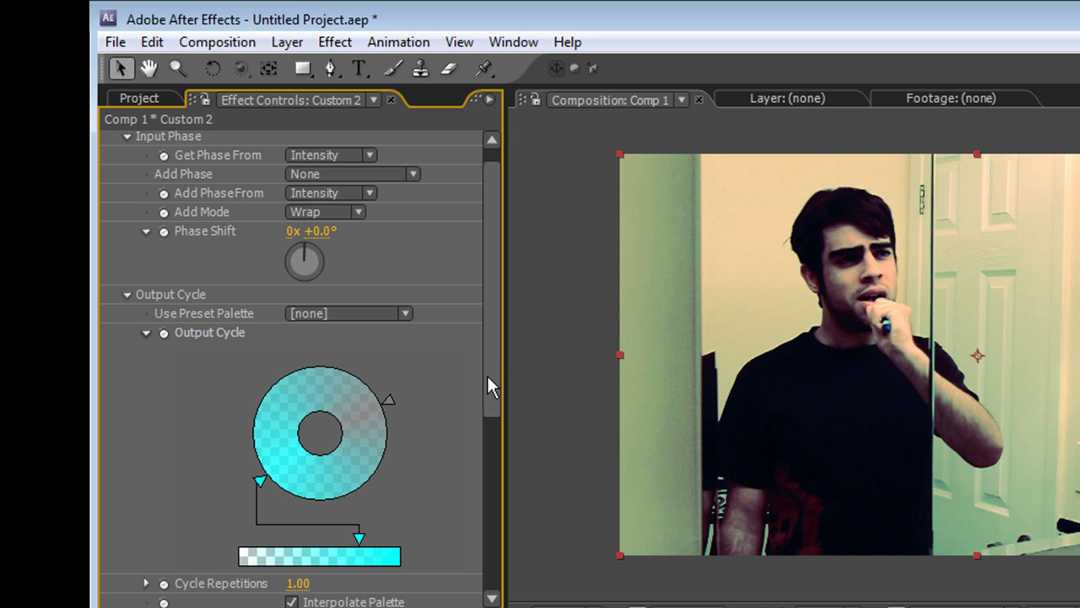
{"action": "left_click_drag", "start_coordinate": [487, 384], "coordinate": [486, 566]}
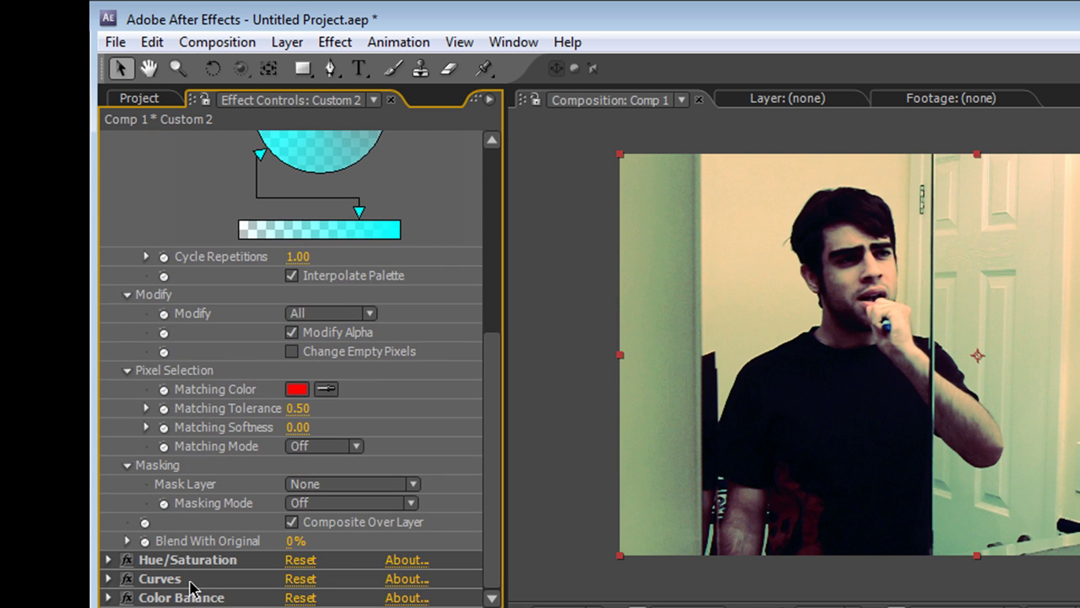
Turn off the Hue/Saturation, Curves and Color Balance effects on Custom 2.
{"action": "left_click", "coordinate": [127, 560]}
{"action": "left_click", "coordinate": [126, 578]}
{"action": "left_click", "coordinate": [126, 598]}
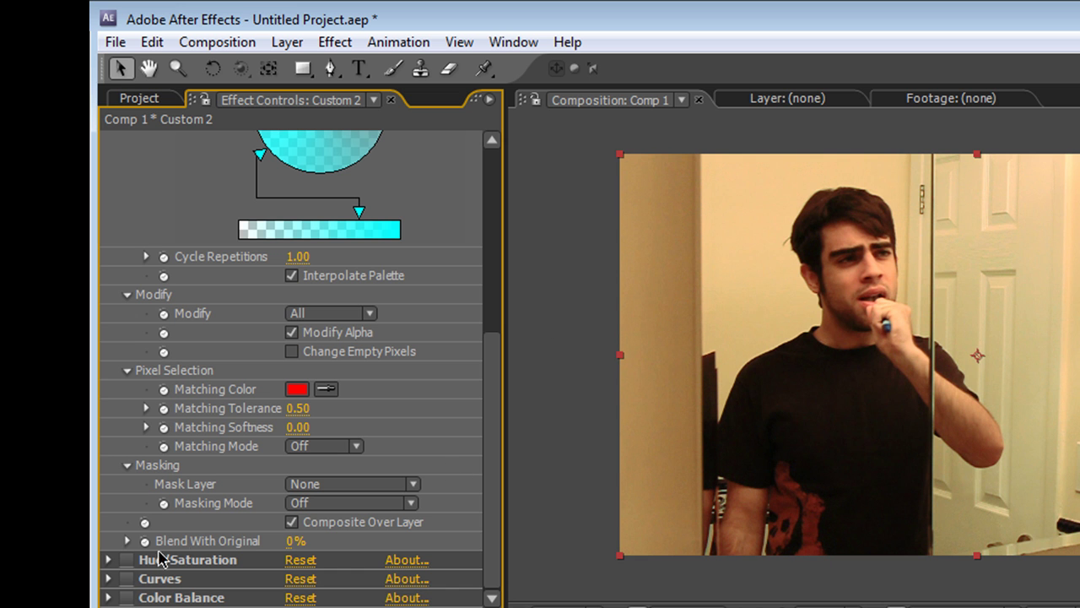
Set Hue/Saturation's Master Saturation to 56, keeping the Soft Light blend mode.
{"action": "left_click", "coordinate": [107, 560]}
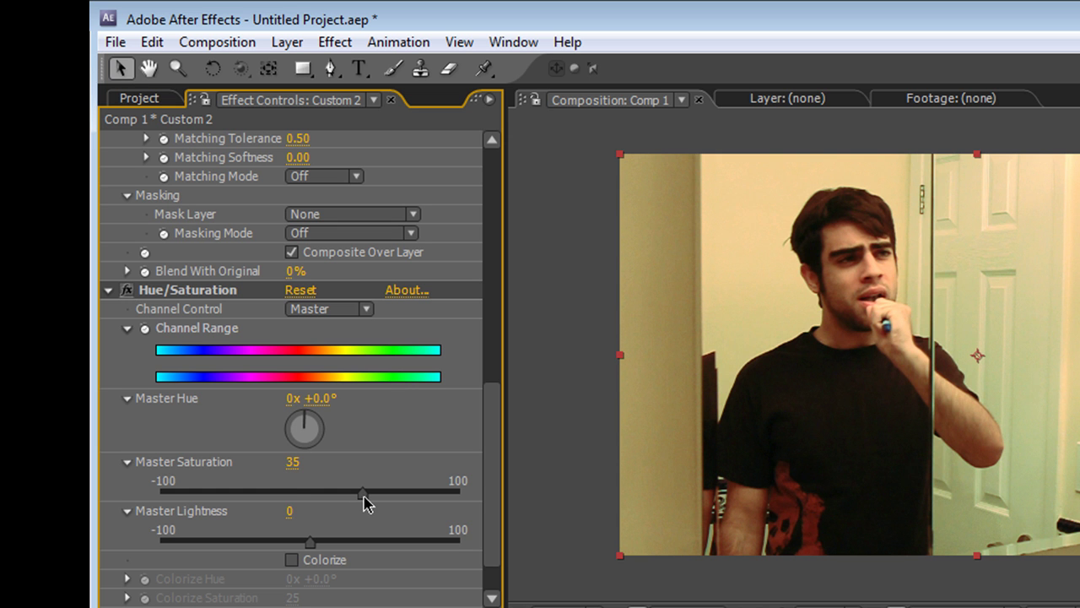
{"action": "left_click_drag", "start_coordinate": [364, 502], "coordinate": [397, 500]}
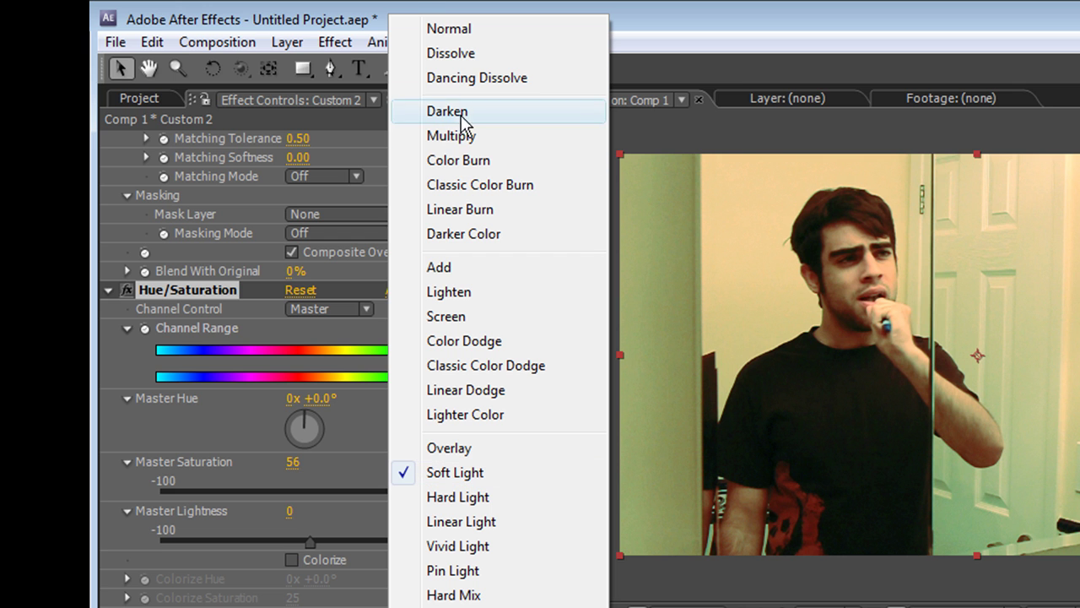
{"action": "left_click", "coordinate": [350, 590]}
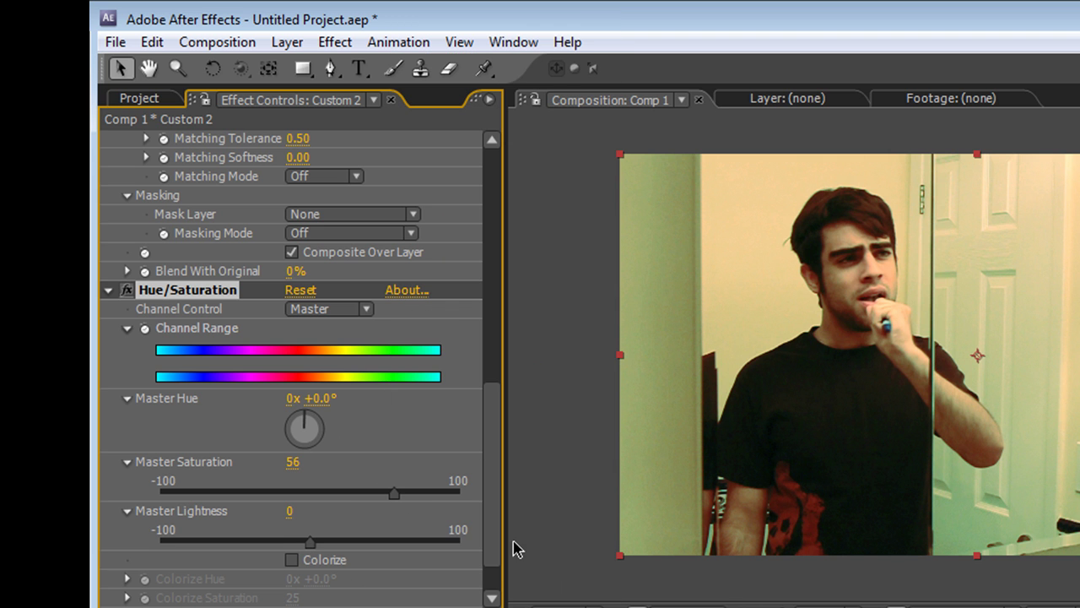
{"action": "scroll", "coordinate": [493, 439], "scroll_direction": "down", "scroll_amount": 3}
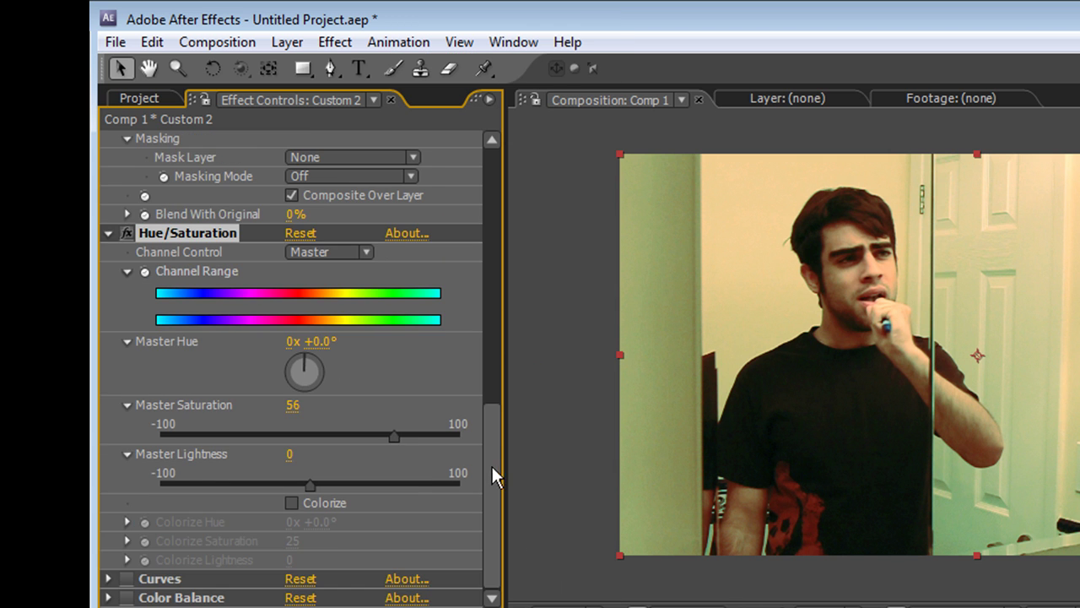
Expand Curves and Color Balance, re-enable Color Balance, and bring Levels (Input White 188) into view.
{"action": "left_click", "coordinate": [108, 579]}
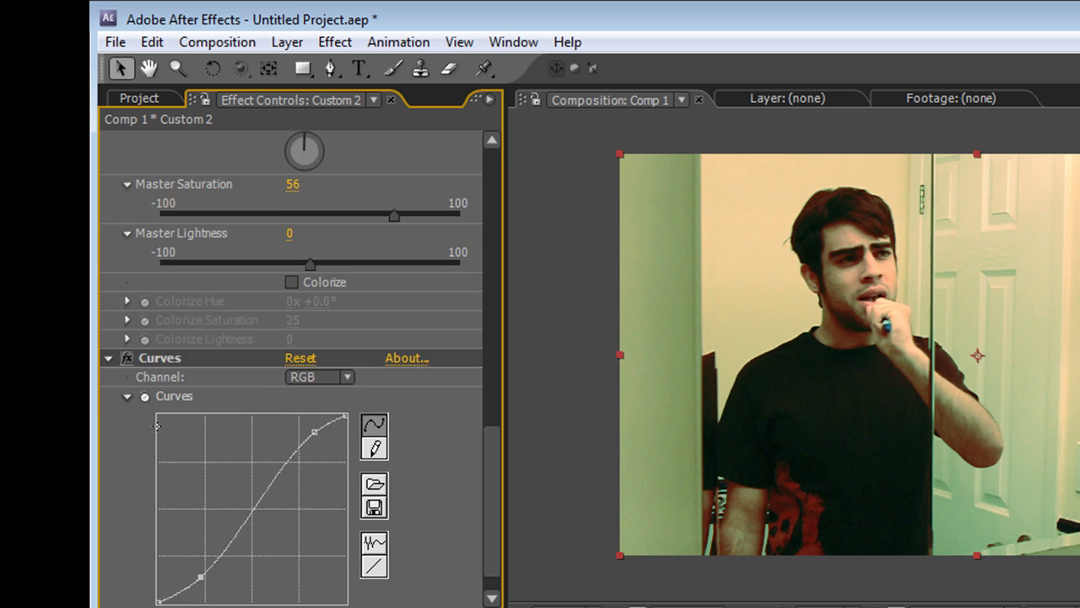
{"action": "scroll", "coordinate": [212, 477], "scroll_direction": "up", "scroll_amount": 1}
{"action": "scroll", "coordinate": [269, 480], "scroll_direction": "down", "scroll_amount": 2}
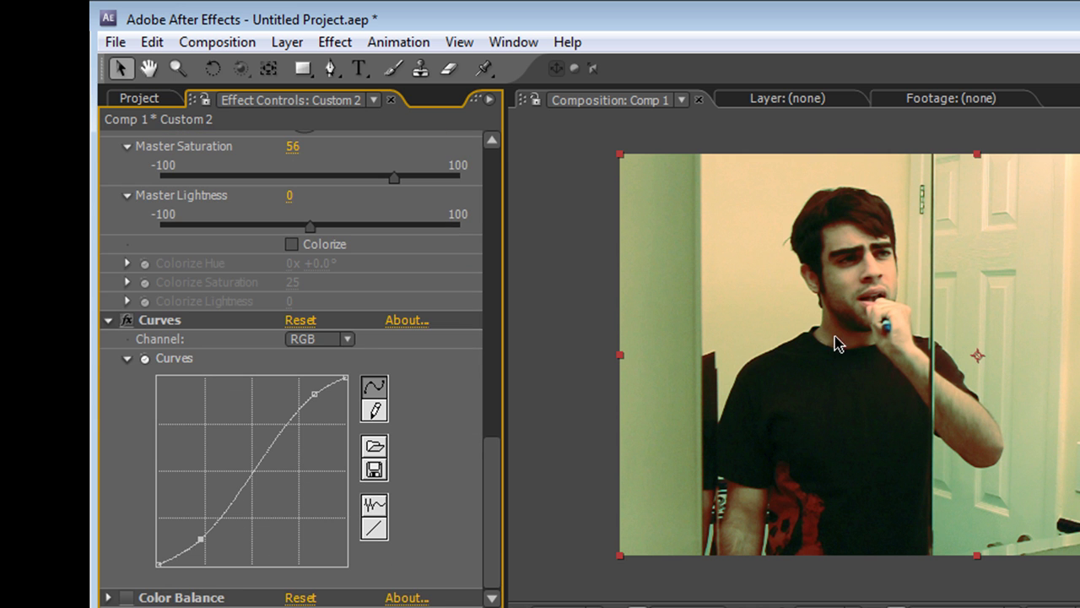
{"action": "left_click", "coordinate": [108, 597]}
{"action": "scroll", "coordinate": [491, 483], "scroll_direction": "down", "scroll_amount": 1}
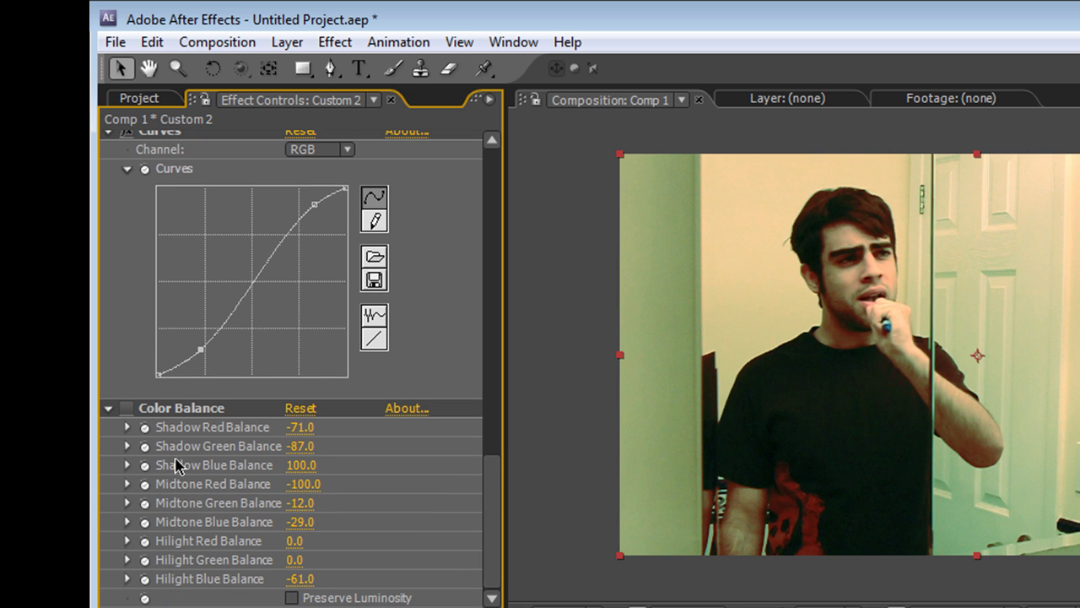
{"action": "left_click", "coordinate": [126, 409]}
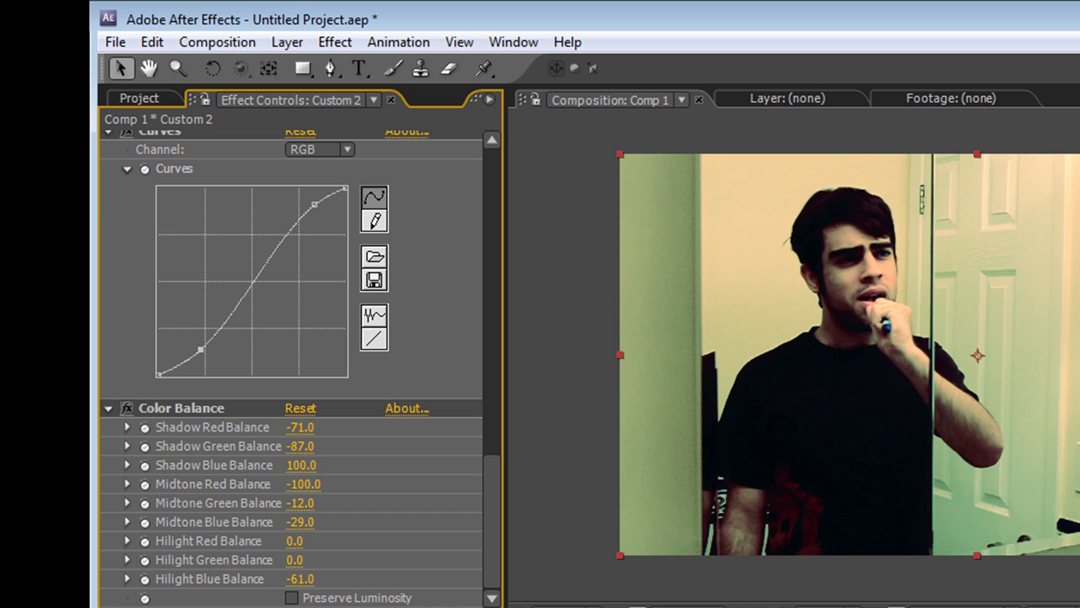
{"action": "scroll", "coordinate": [229, 417], "scroll_direction": "down", "scroll_amount": 5}
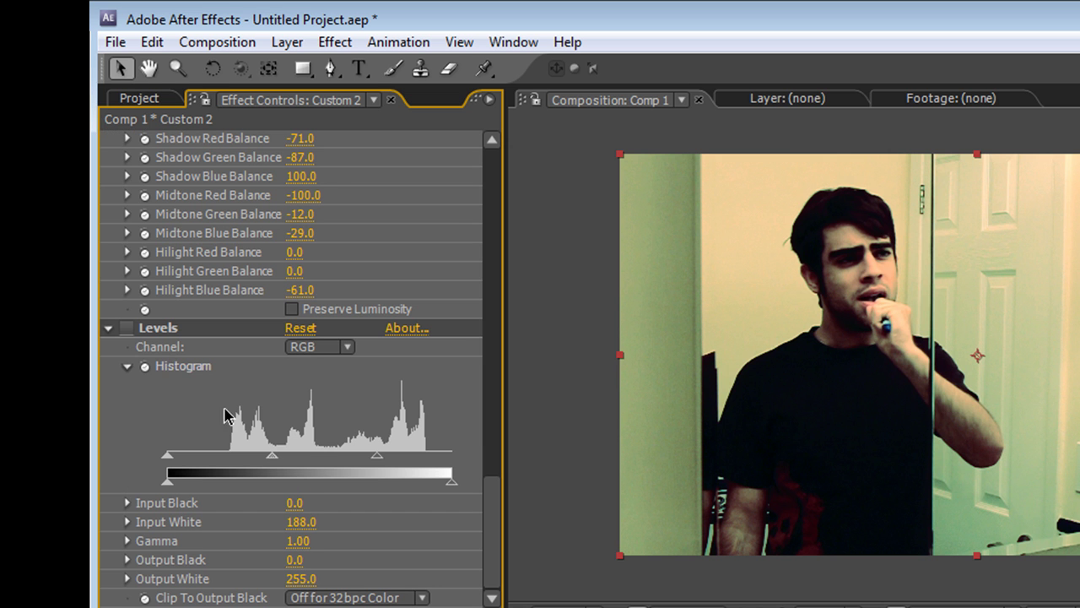